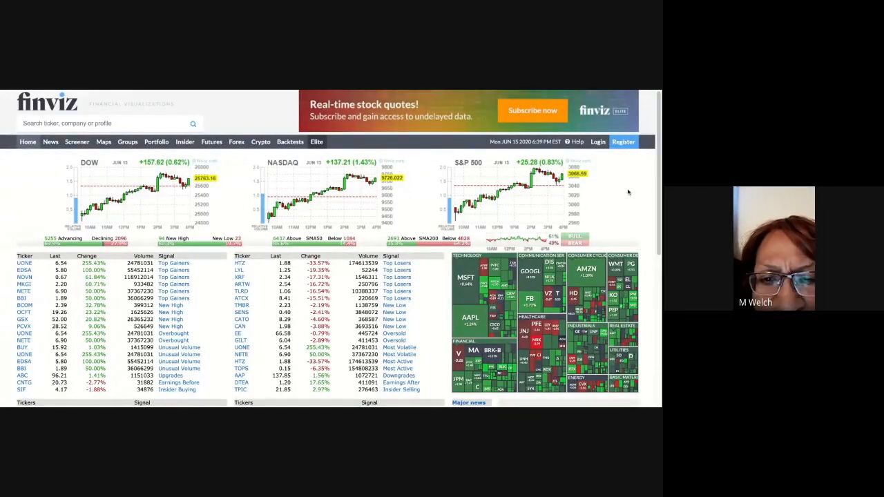
Open the UONE stock's quote page from the first Top Gainers entry in the home page's signal table.
scroll(625, 206, "down", 1)
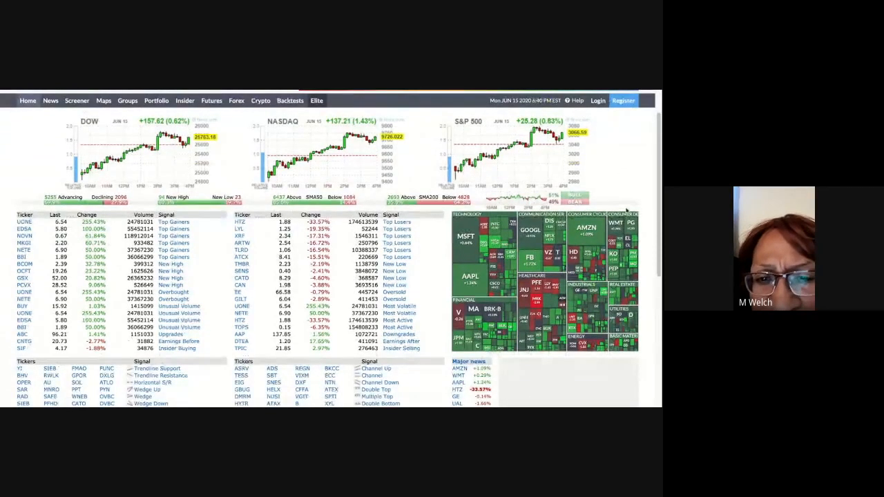
scroll(626, 221, "down", 1)
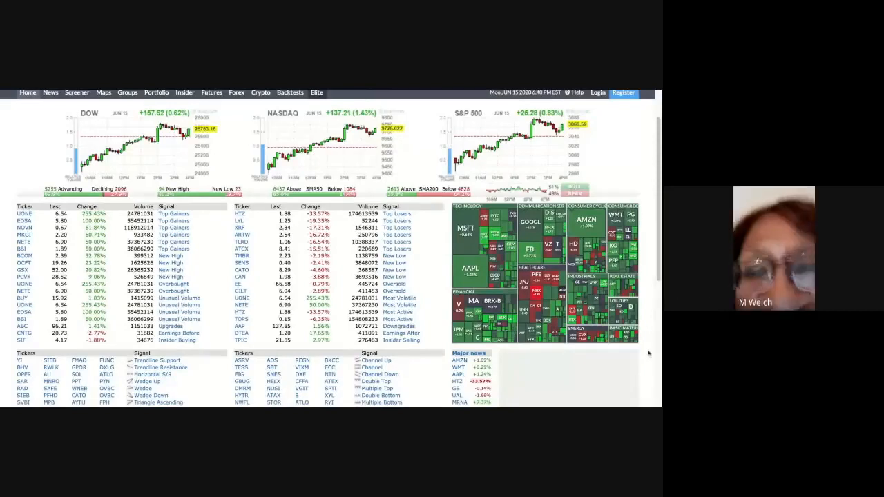
scroll(648, 354, "down", 1)
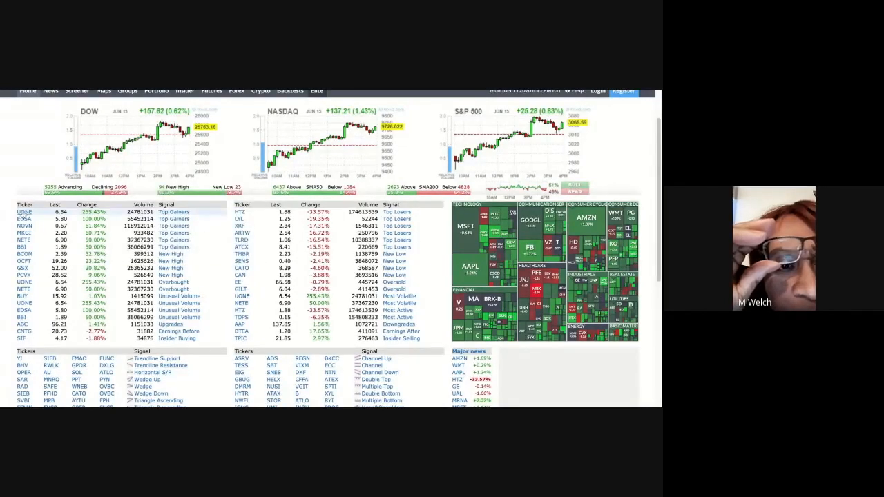
mouse_move(24, 214)
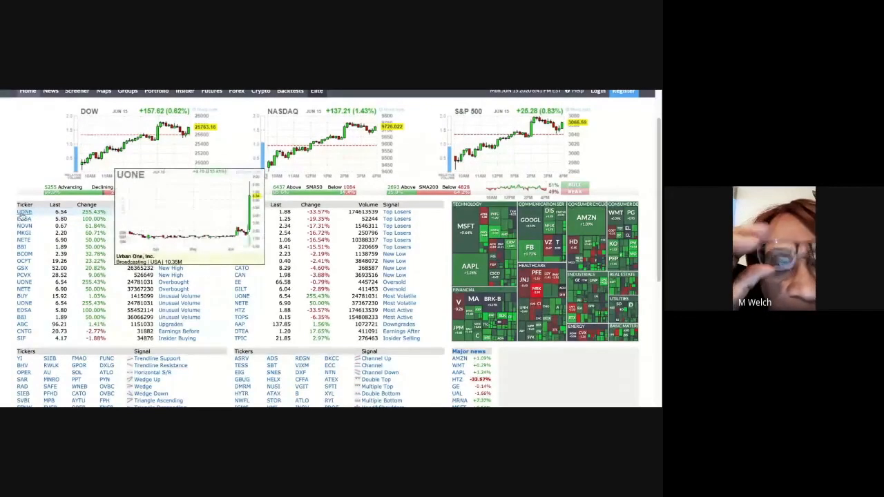
left_click(24, 213)
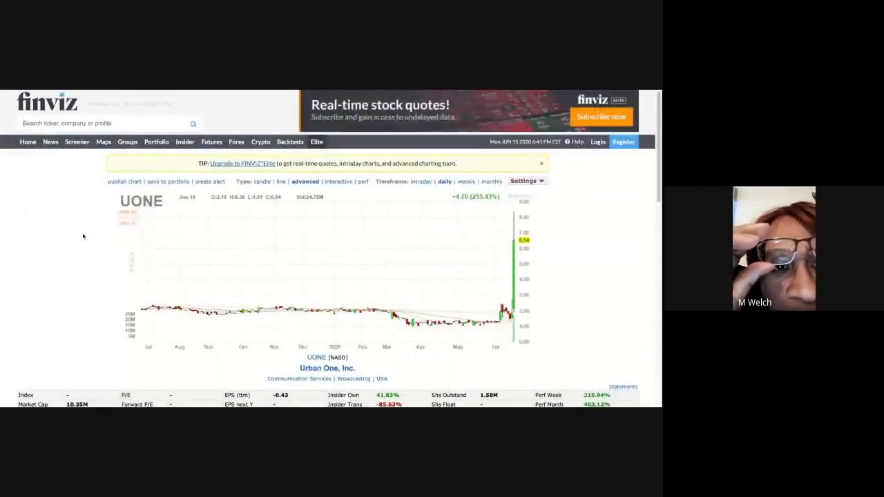
Show the UONE chart in the weekly timeframe and review the fundamentals and news headlines beneath it.
scroll(82, 232, "down", 1)
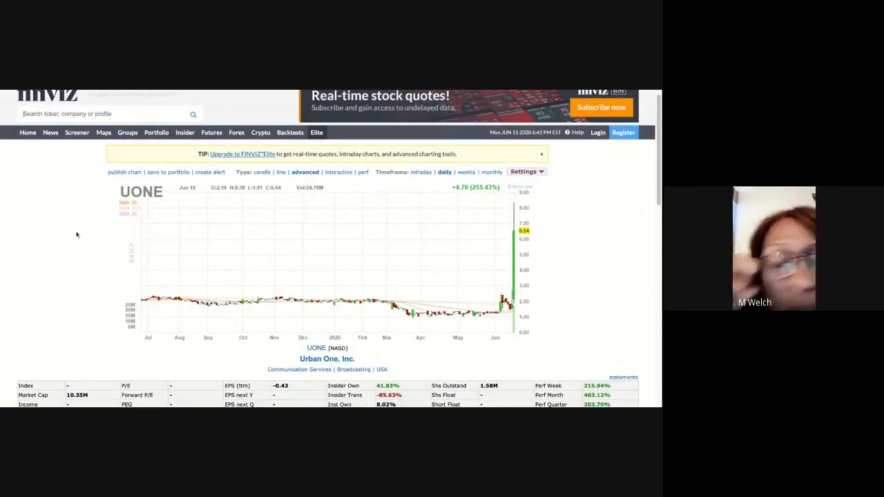
scroll(67, 232, "down", 1)
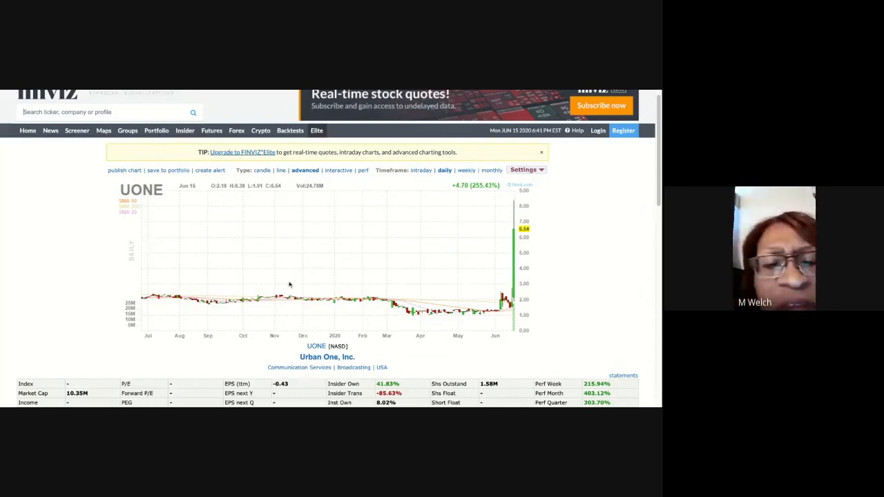
left_click(466, 171)
scroll(462, 266, "down", 3)
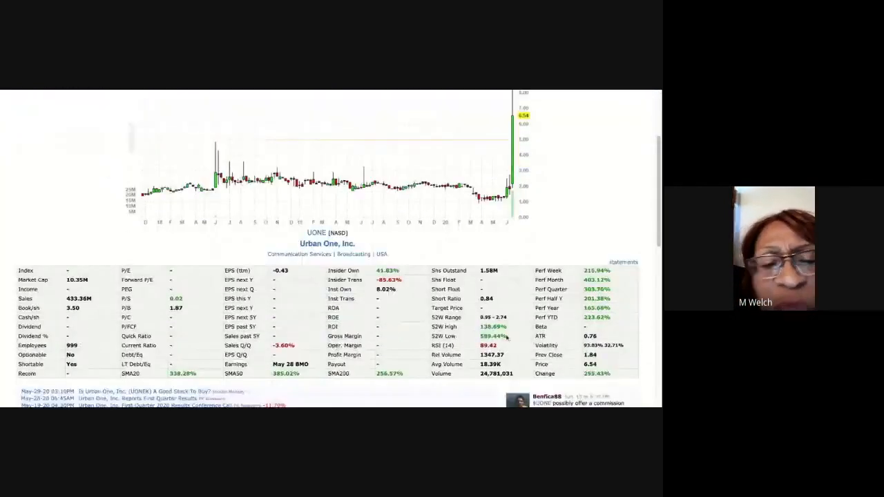
scroll(506, 336, "down", 2)
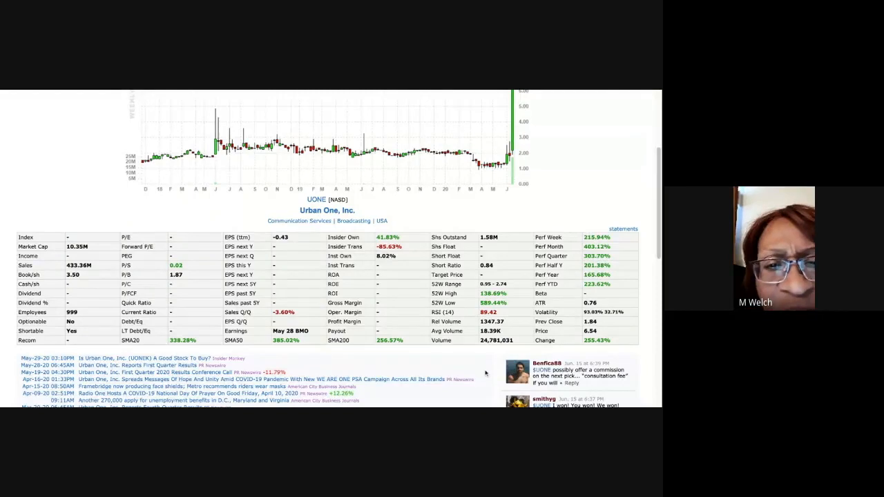
scroll(477, 360, "down", 2)
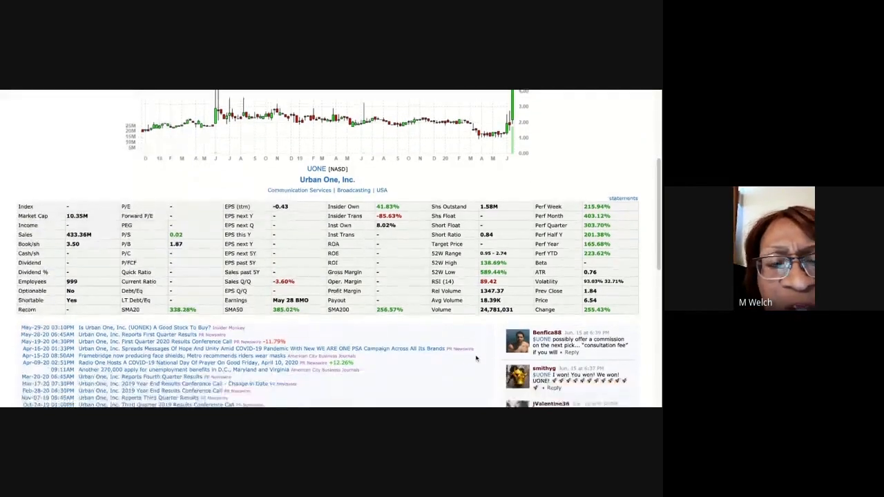
scroll(476, 359, "up", 5)
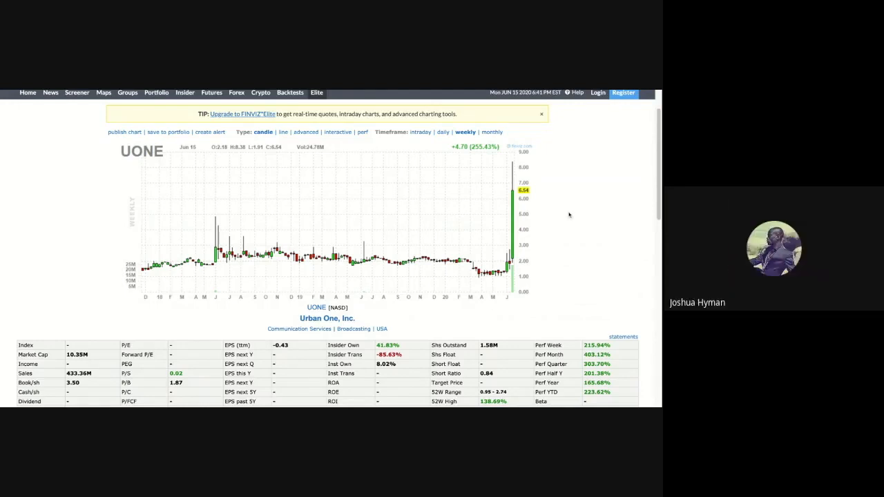
Switch the UONE candle chart back to the daily timeframe.
scroll(569, 214, "down", 1)
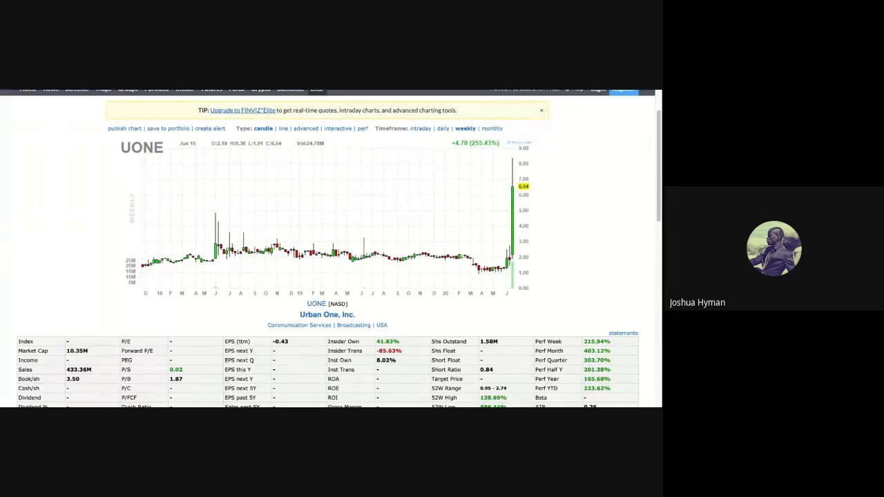
left_click(443, 129)
scroll(584, 242, "down", 1)
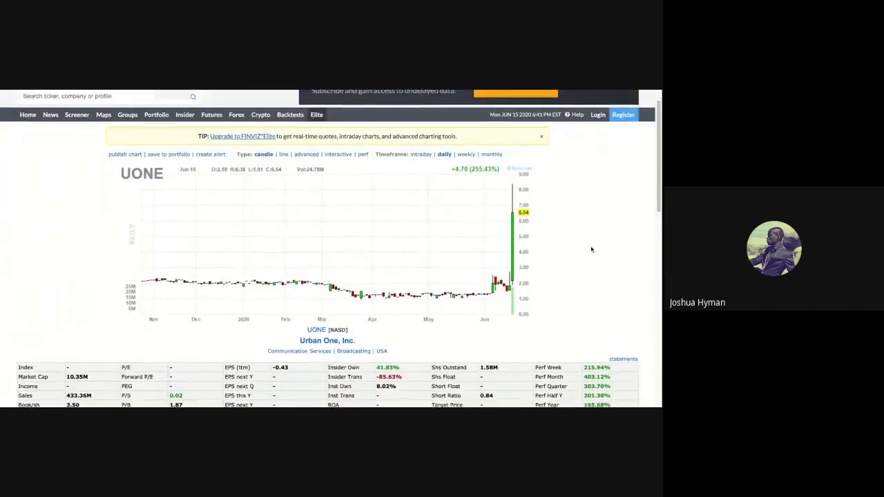
Examine the latest candles on UONE's daily chart and the fundamentals table and news list below it.
scroll(589, 249, "down", 1)
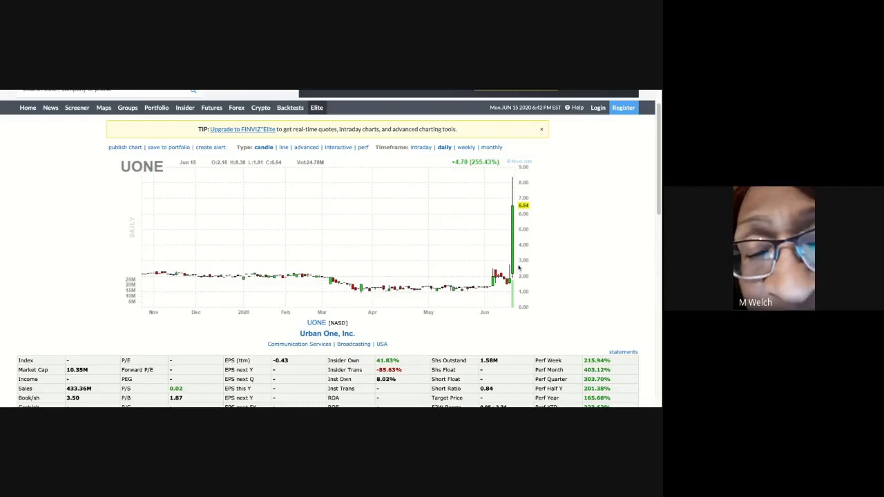
scroll(573, 247, "down", 1)
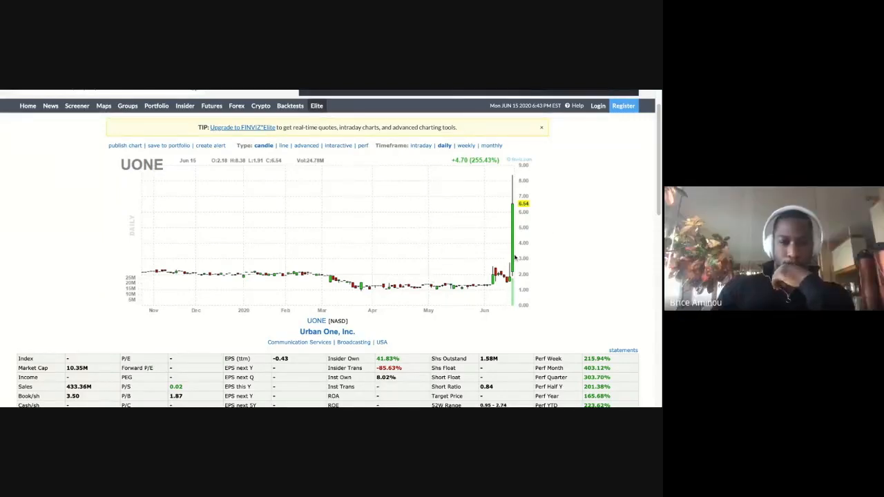
scroll(515, 258, "down", 1)
scroll(516, 257, "down", 1)
scroll(516, 257, "down", 3)
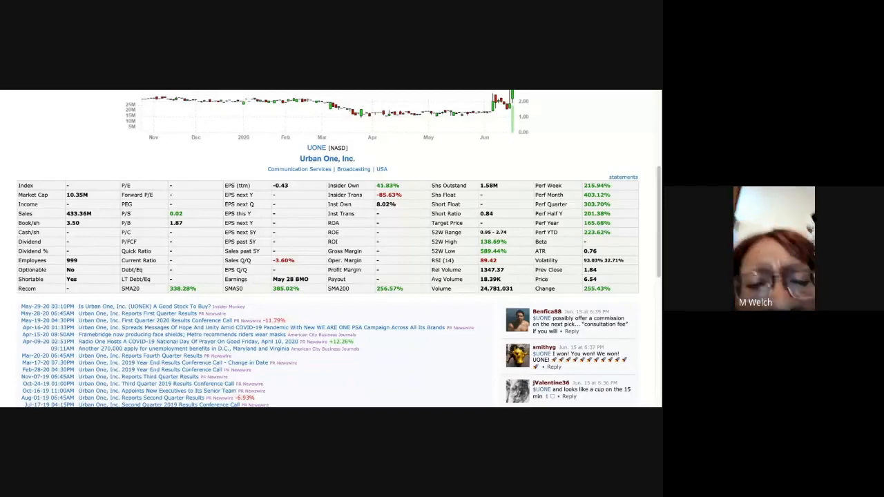
scroll(331, 249, "up", 1)
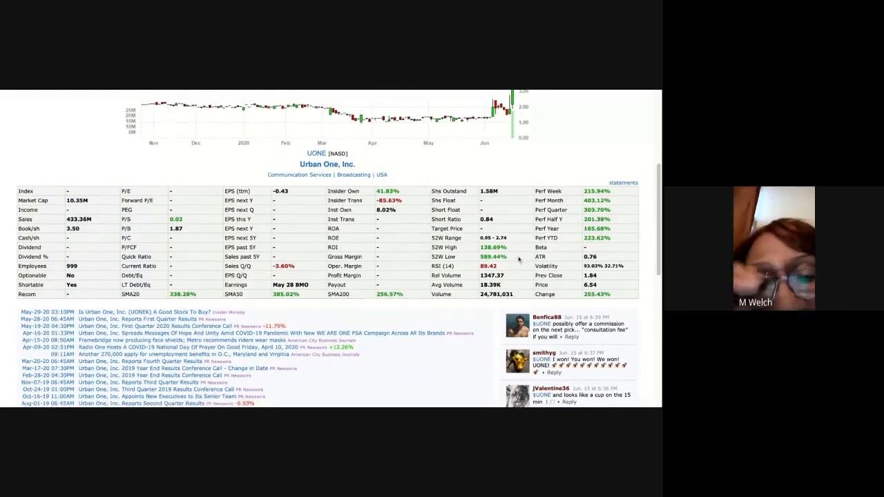
scroll(519, 259, "up", 4)
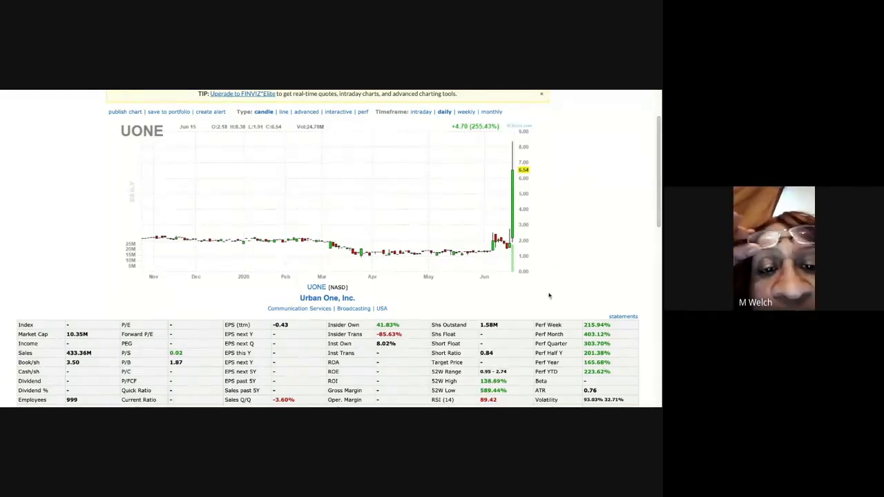
scroll(376, 176, "up", 1)
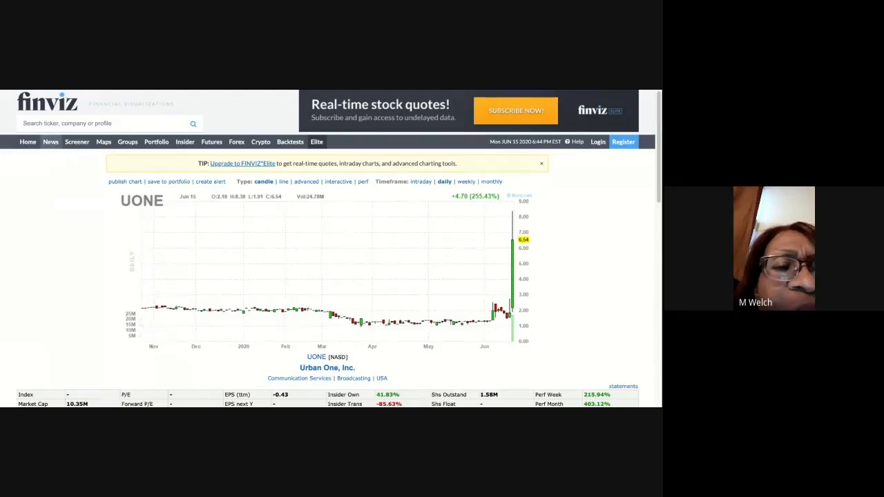
Open the market news page and skim the headlines in the News and Blogs lists.
left_click(50, 141)
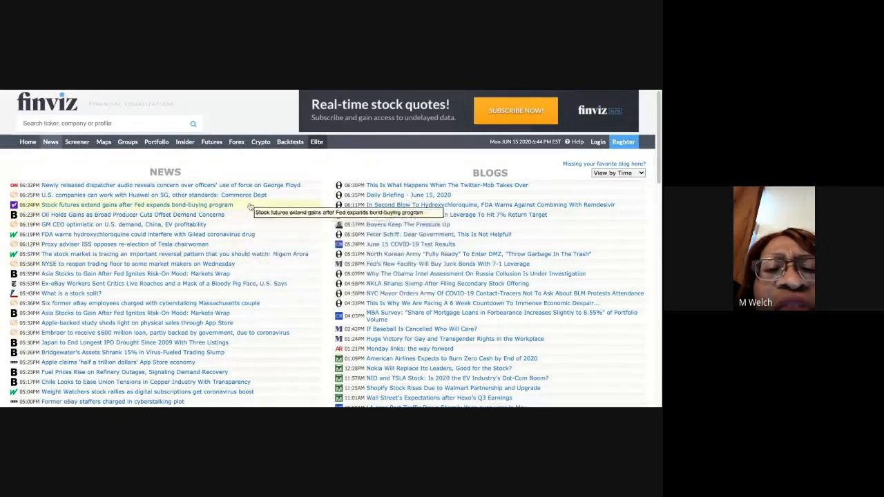
scroll(262, 256, "down", 1)
scroll(263, 253, "down", 3)
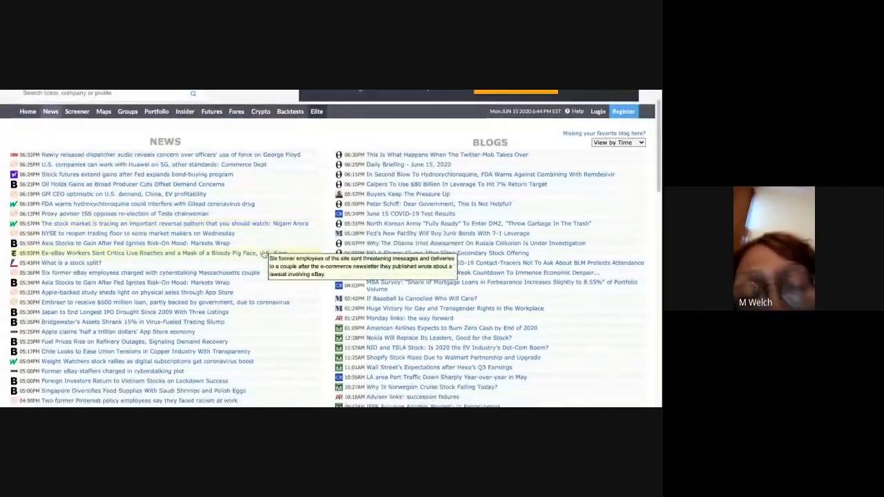
scroll(266, 256, "down", 5)
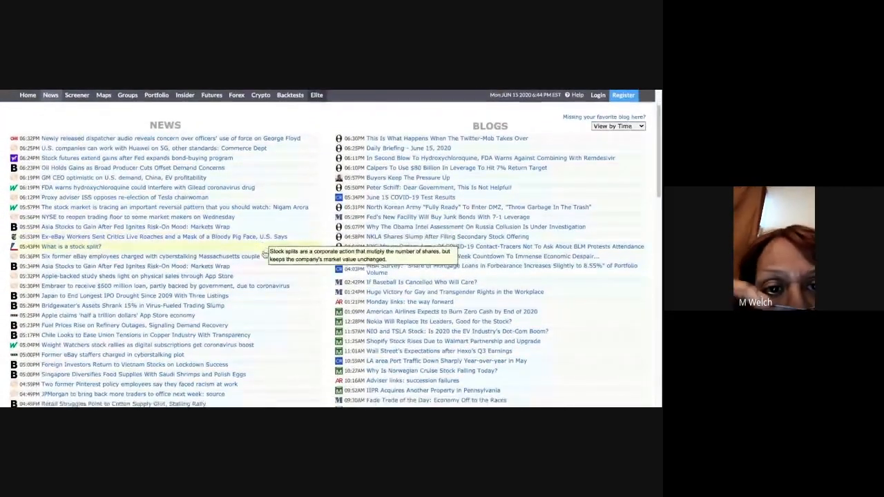
scroll(274, 262, "down", 4)
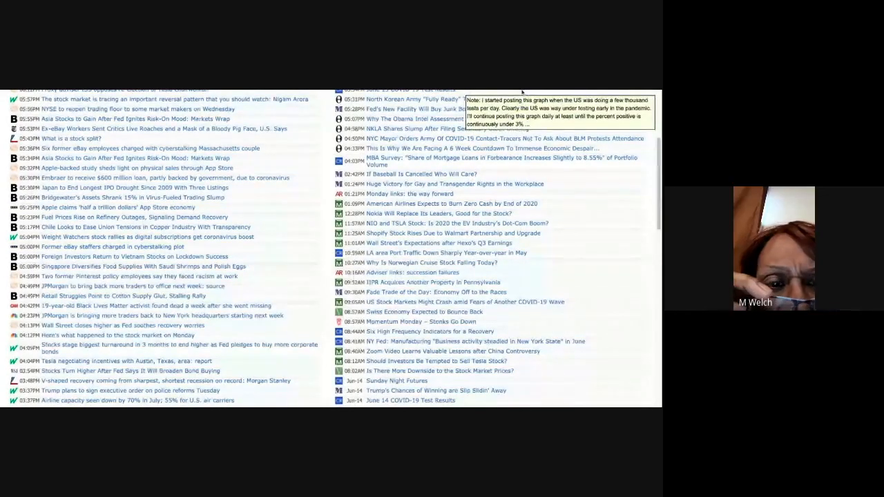
scroll(446, 205, "up", 9)
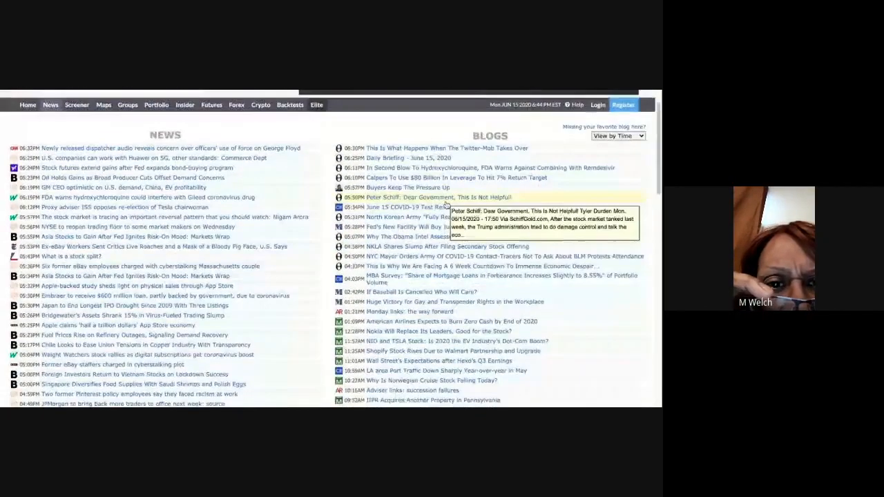
scroll(446, 204, "up", 1)
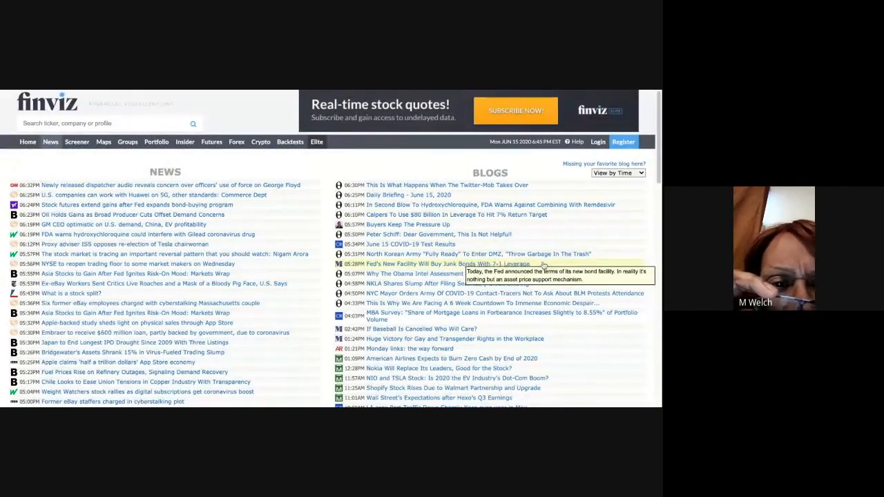
Open the stock screener and look over its descriptive filters and the unfiltered stock list.
left_click(76, 142)
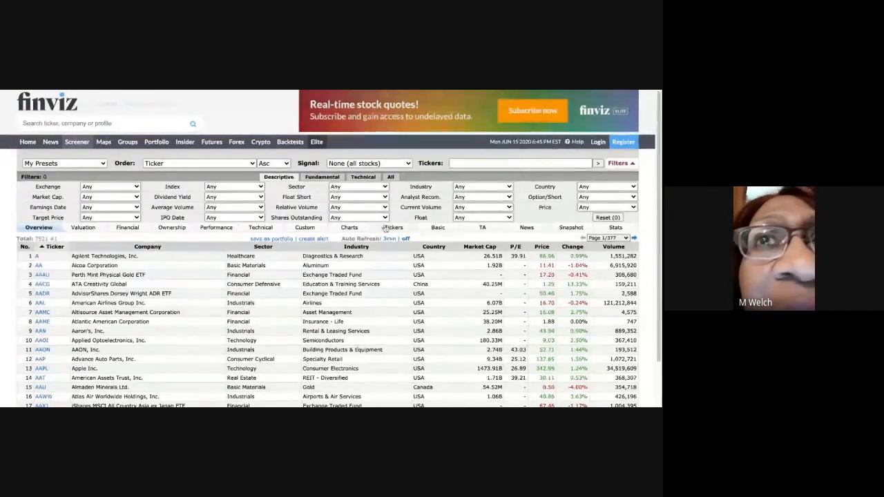
scroll(385, 228, "down", 1)
scroll(386, 228, "down", 1)
scroll(329, 273, "down", 1)
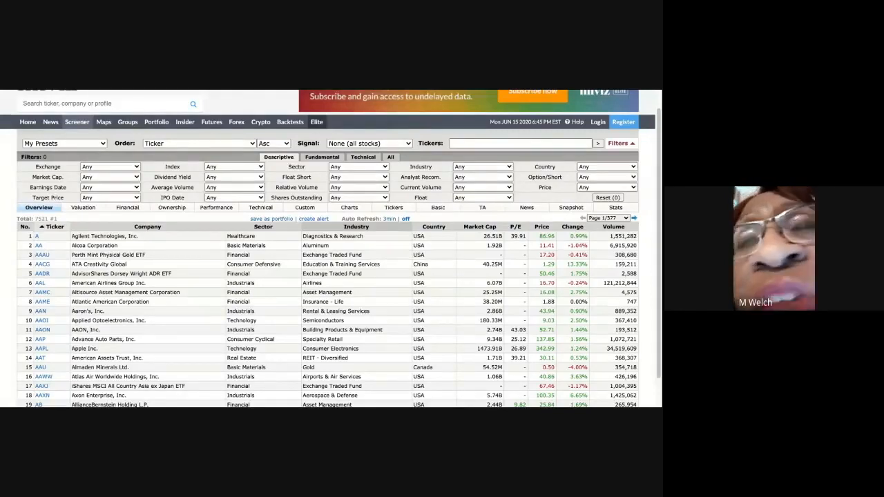
scroll(328, 248, "down", 1)
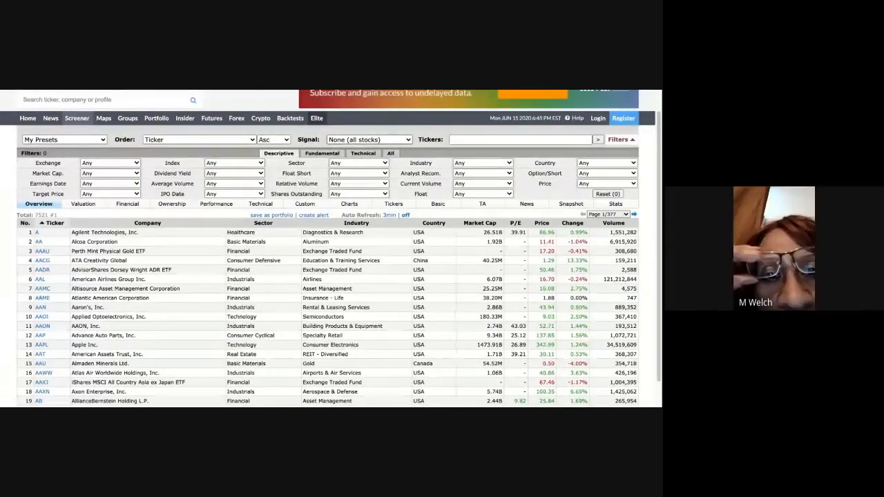
Set the screener's signal to Most Volatile.
left_click(367, 140)
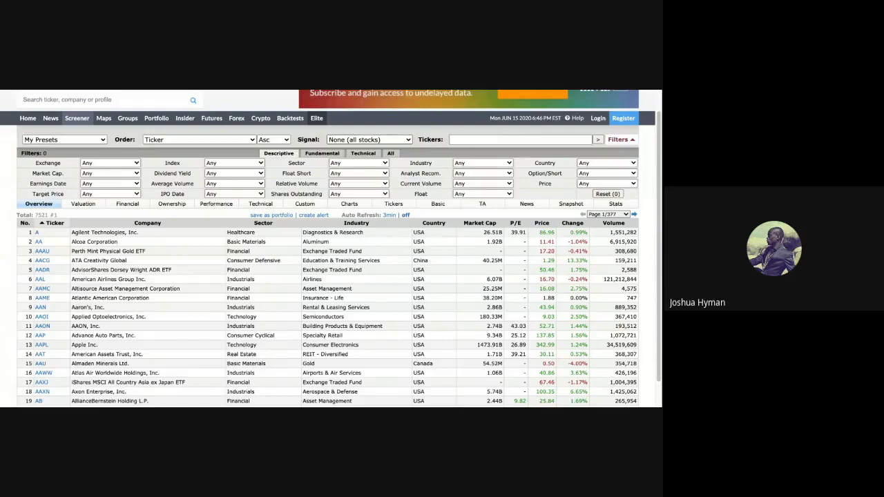
left_click(359, 140)
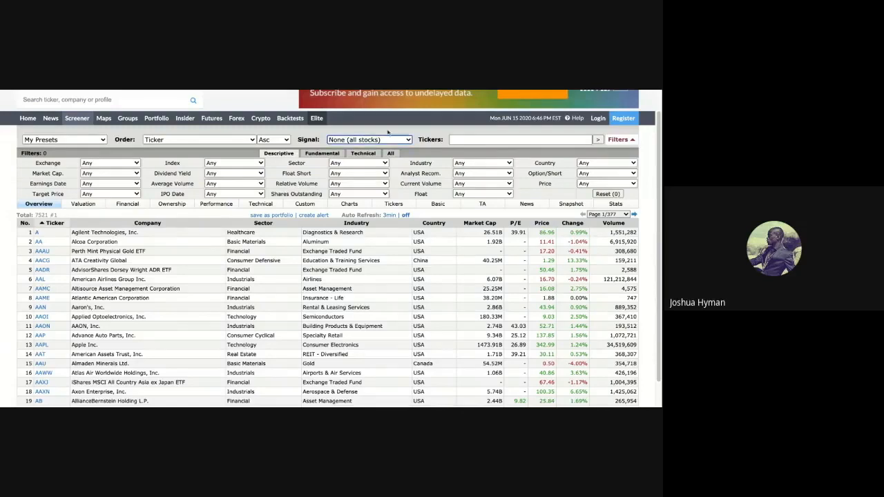
left_click(340, 142)
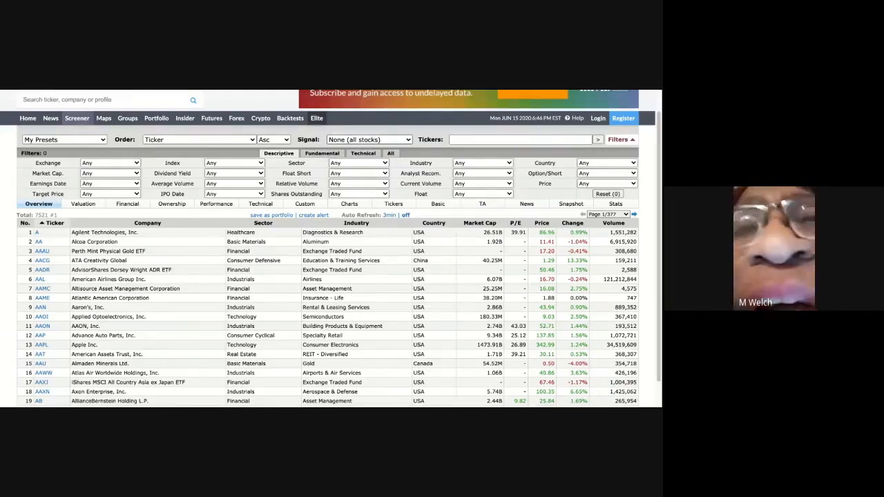
left_click(389, 208)
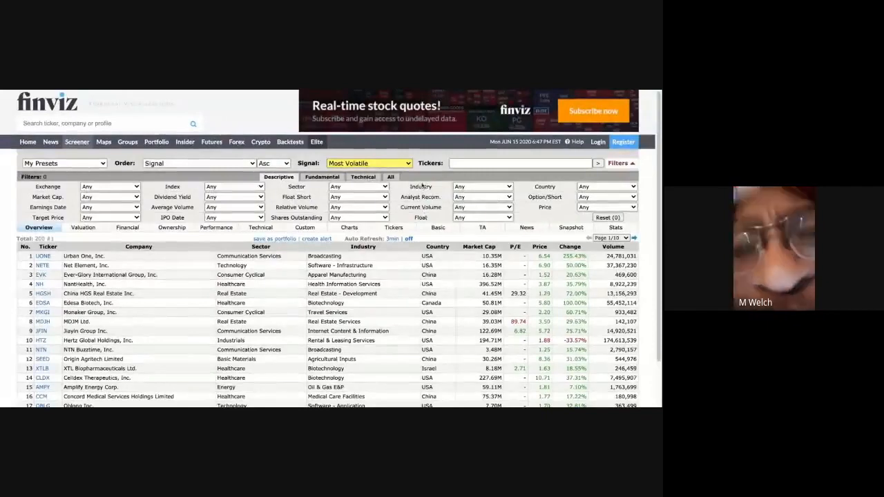
Show the screener's technical filters and look over them with the Most Volatile stock list.
mouse_move(428, 198)
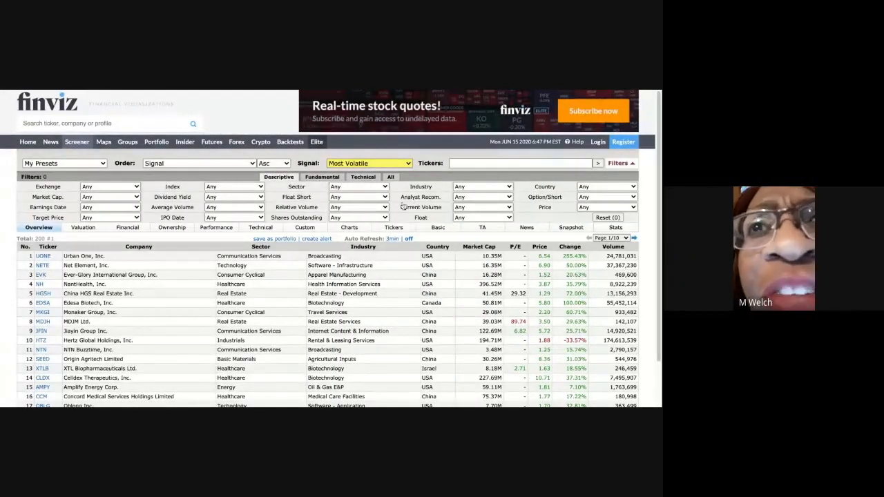
left_click(360, 177)
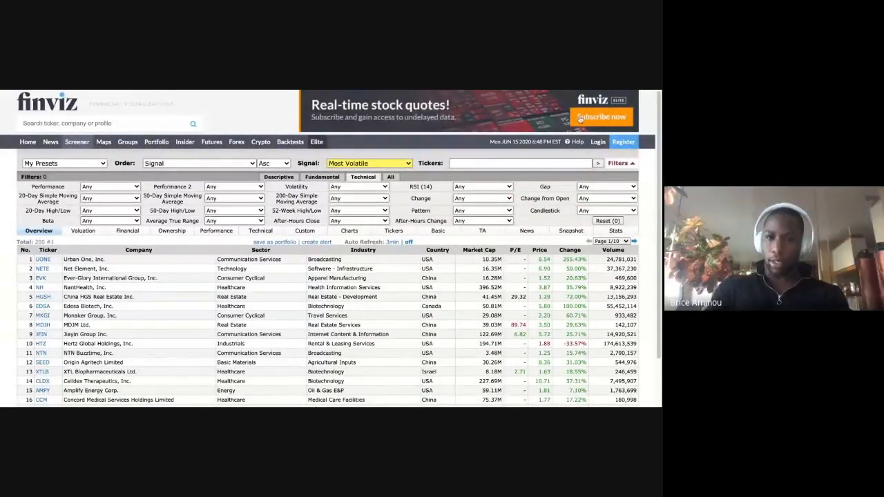
scroll(511, 155, "down", 2)
scroll(511, 152, "up", 2)
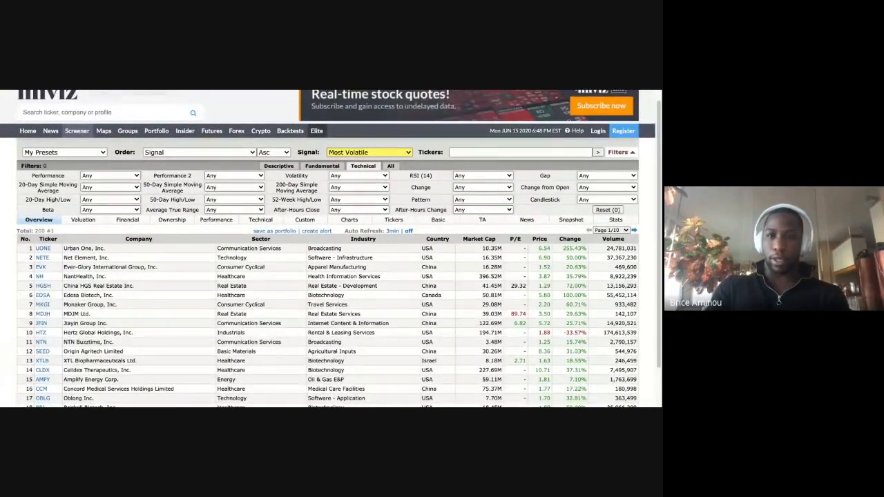
Open the Groups page and examine the one-day and one-week relative performance bar charts by sector.
scroll(332, 249, "down", 2)
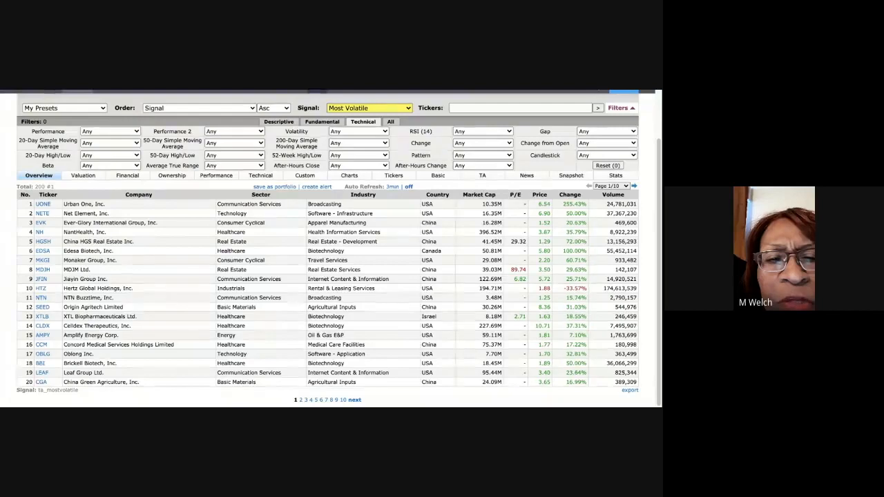
scroll(469, 195, "up", 1)
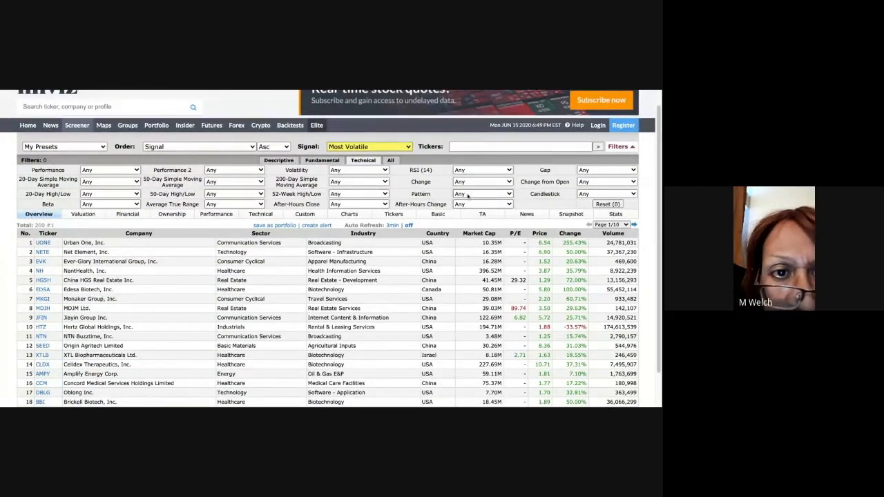
left_click(136, 126)
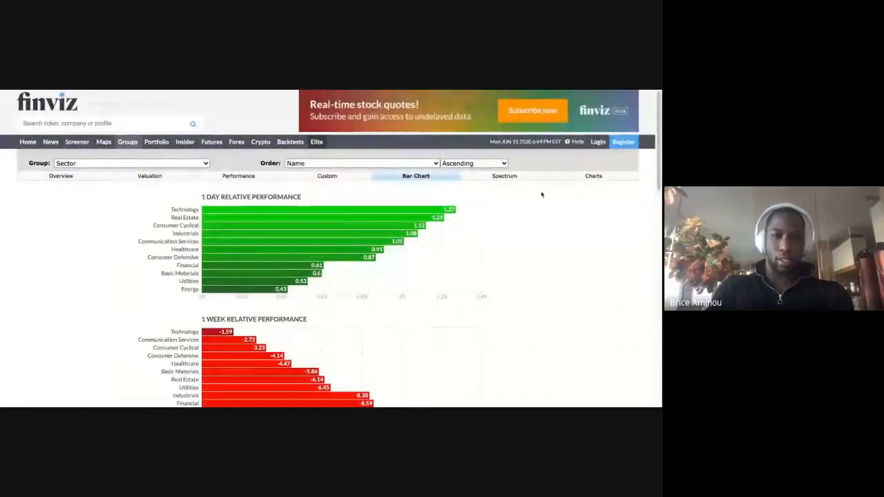
scroll(609, 183, "down", 2)
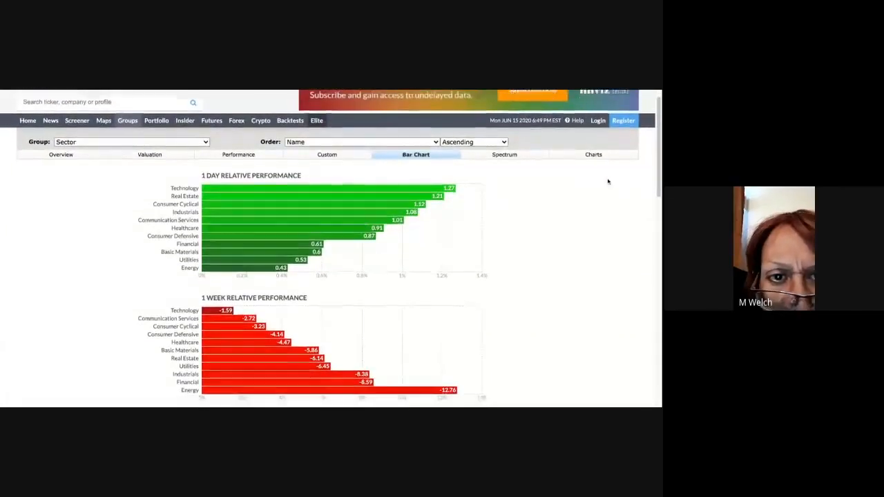
scroll(609, 182, "down", 2)
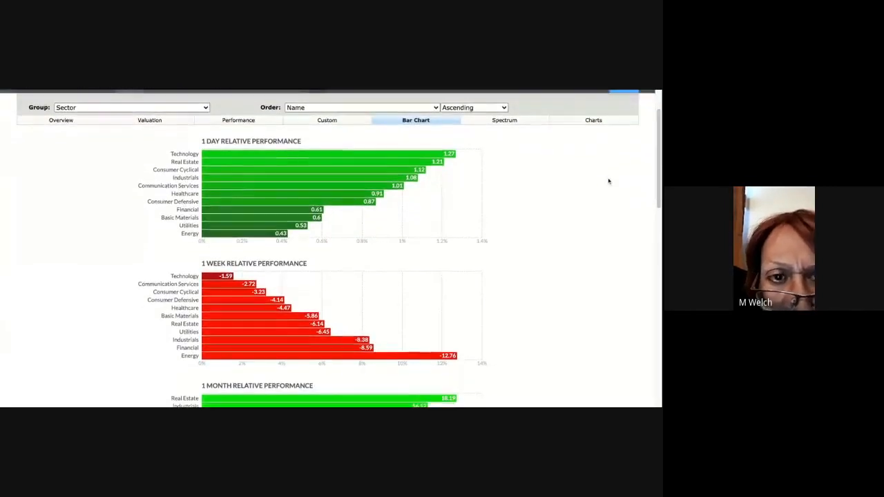
scroll(608, 181, "down", 1)
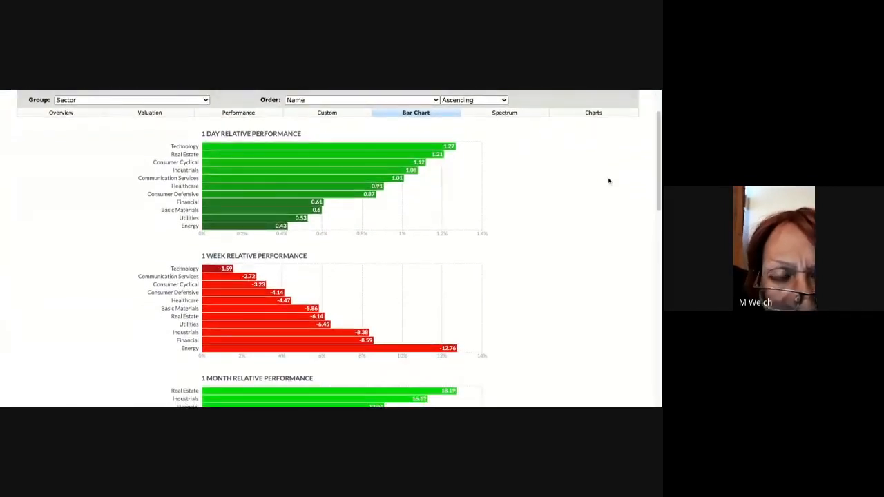
scroll(609, 181, "down", 1)
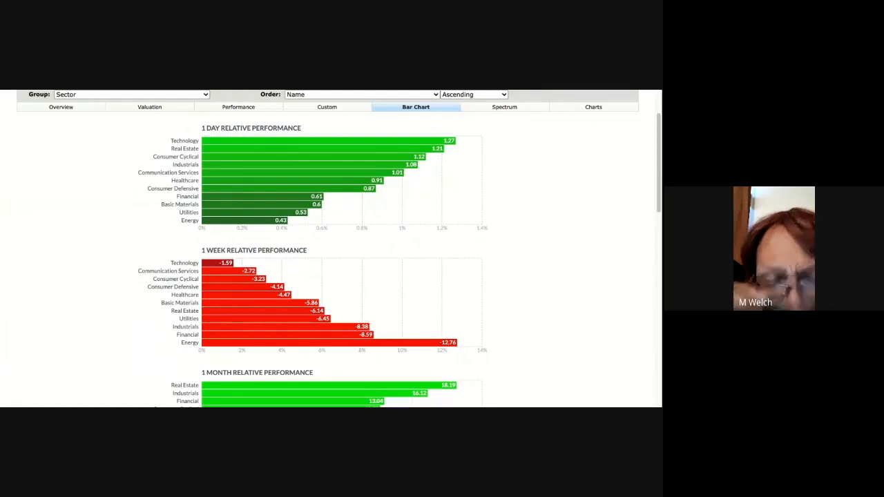
scroll(331, 249, "down", 1)
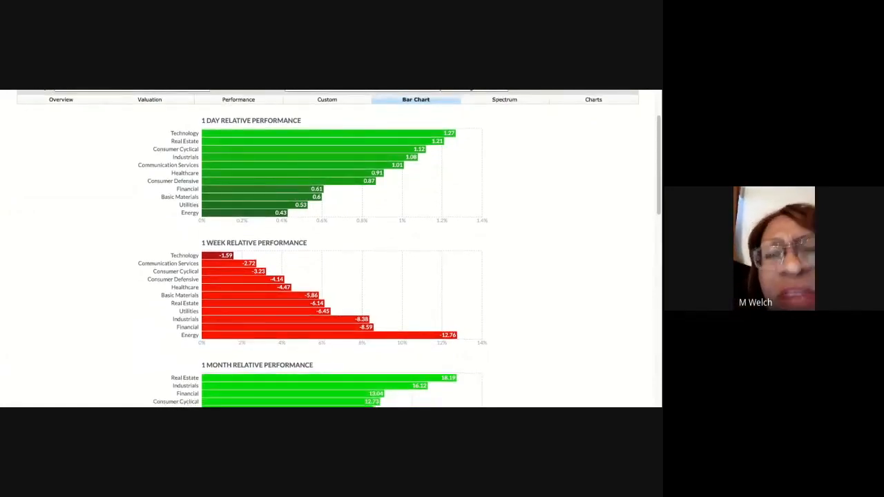
scroll(331, 249, "down", 1)
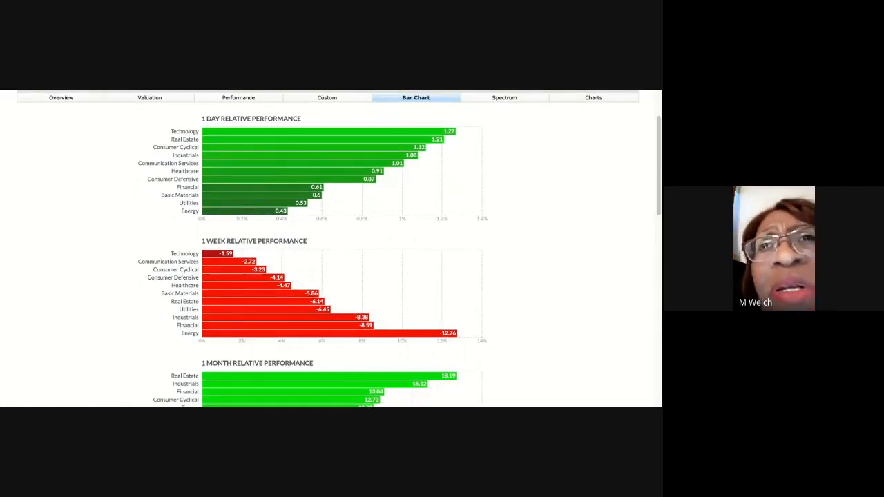
scroll(331, 249, "down", 3)
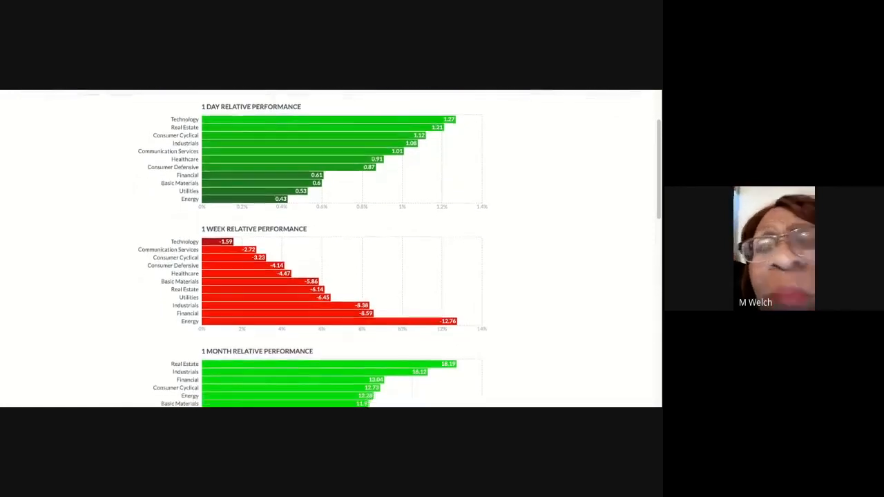
Review the sector bar charts from one month through one year, then return to the one-day chart.
scroll(331, 249, "down", 15)
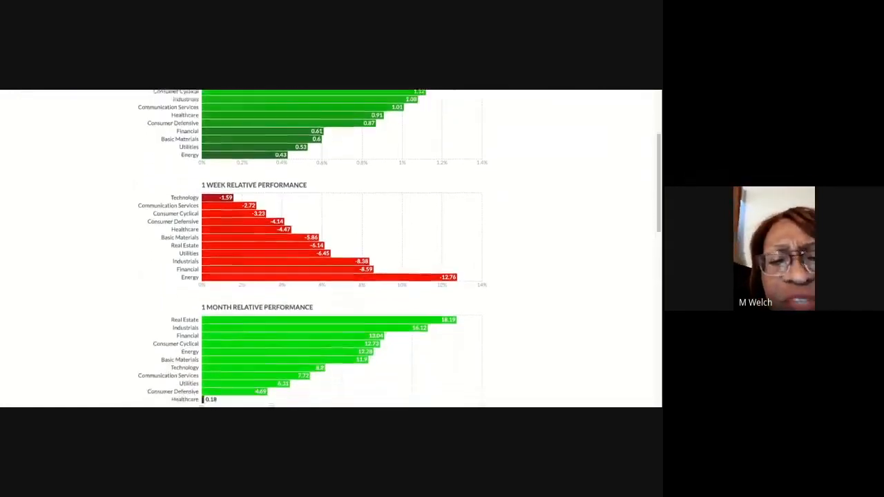
scroll(331, 249, "down", 10)
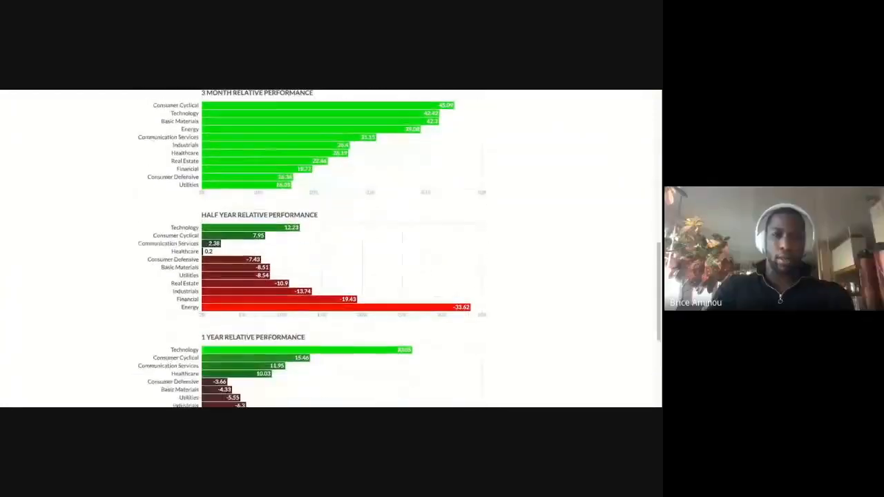
scroll(331, 249, "down", 1)
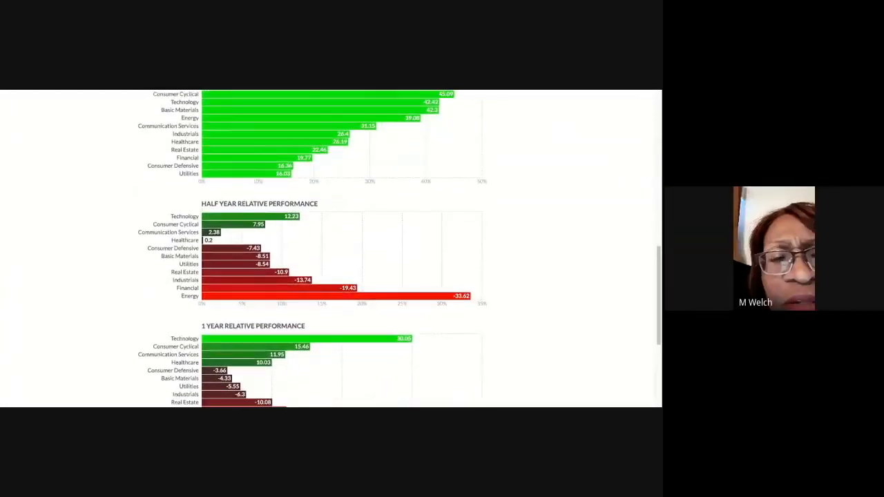
scroll(599, 189, "down", 2)
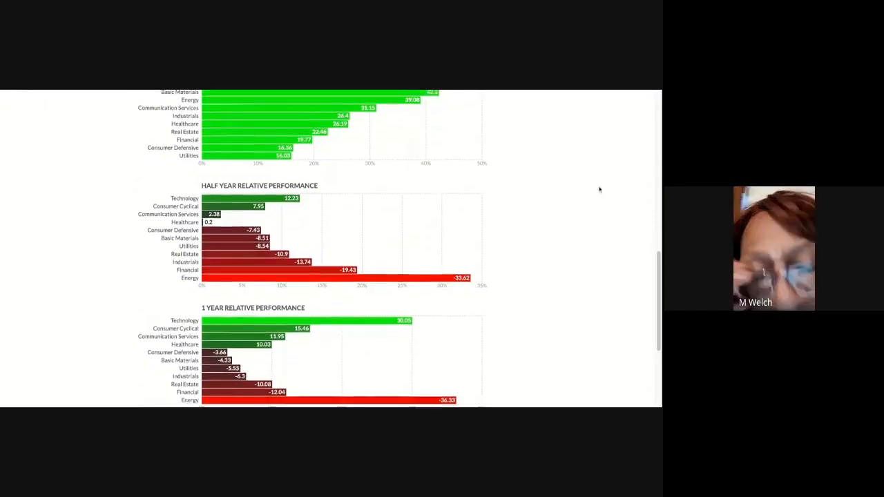
scroll(546, 219, "up", 3)
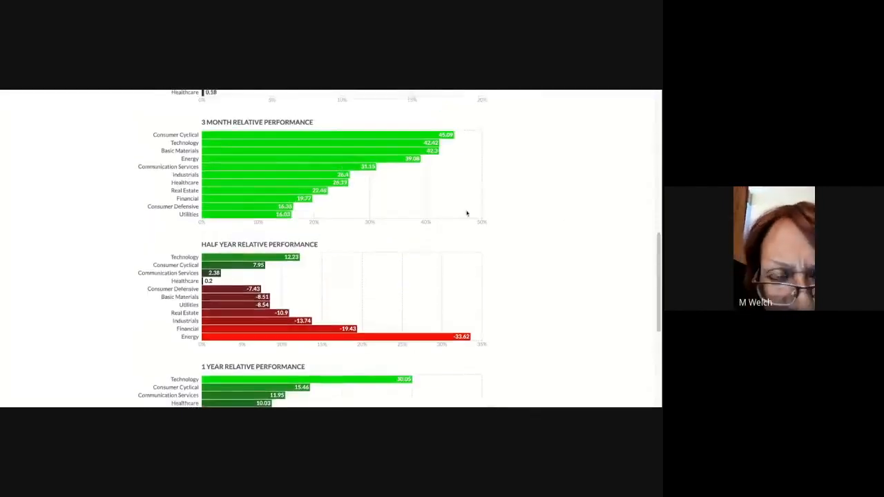
scroll(448, 203, "up", 10)
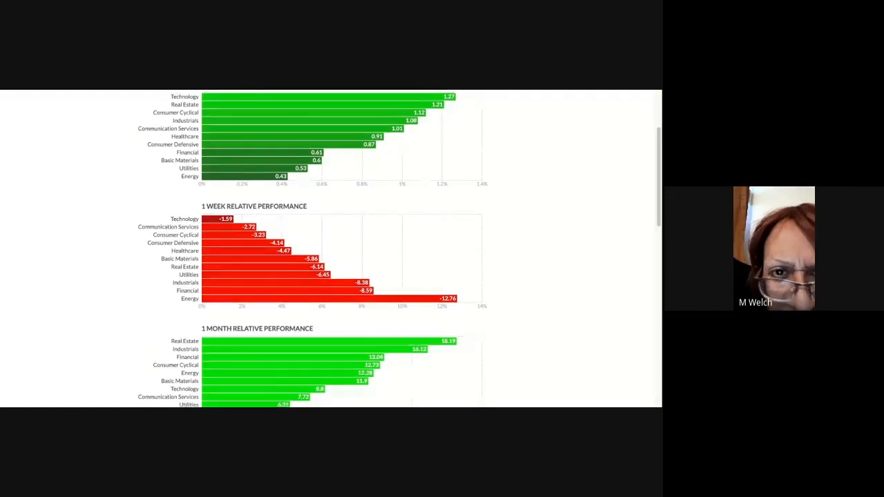
scroll(331, 249, "up", 2)
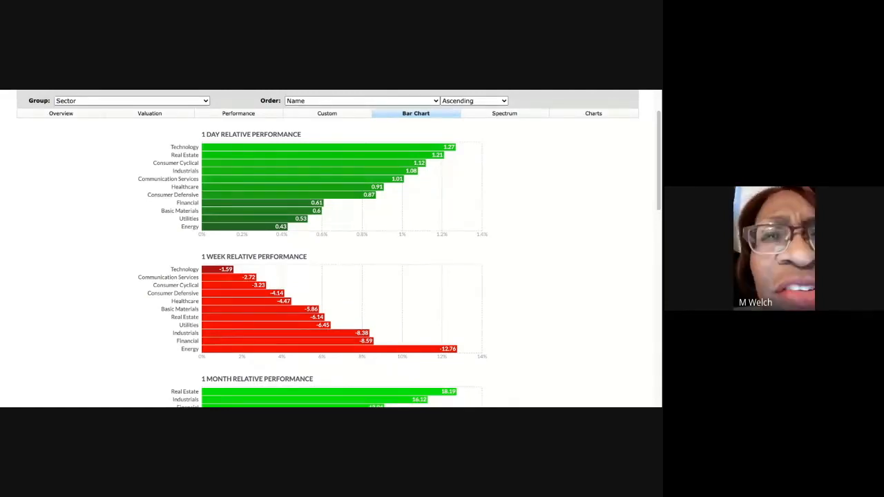
Switch to the screener page filtered to the Technology sector and look over its filters and daily stock charts.
key("ctrl+Tab")
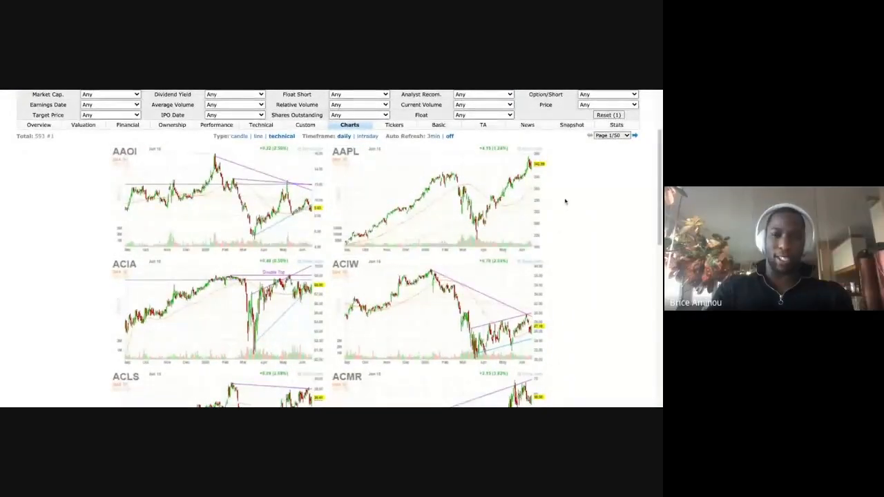
scroll(565, 200, "up", 1)
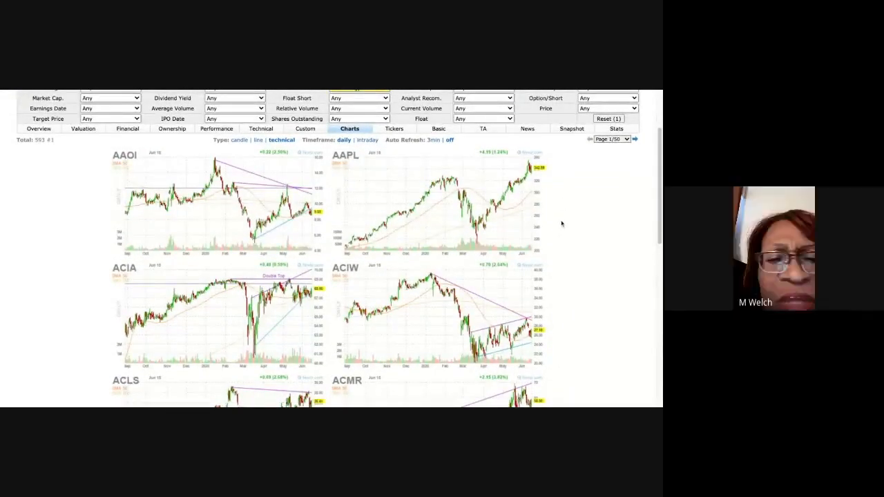
scroll(561, 224, "down", 1)
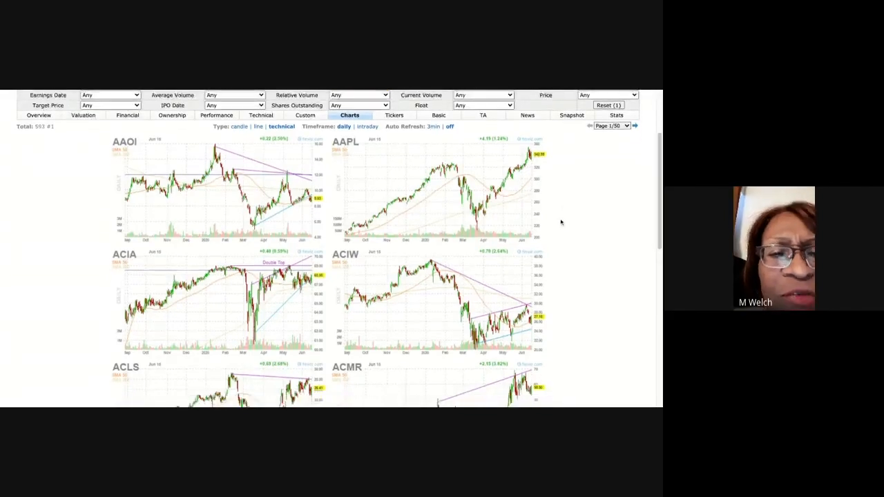
scroll(561, 223, "up", 3)
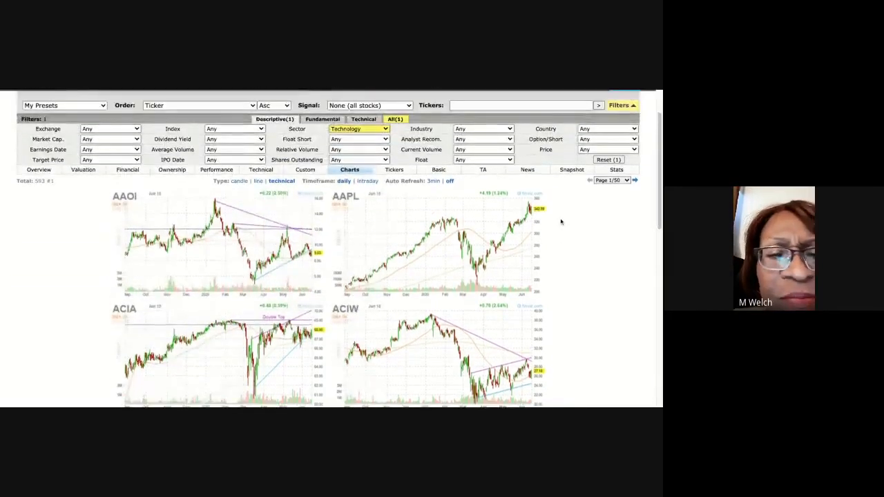
scroll(560, 224, "down", 1)
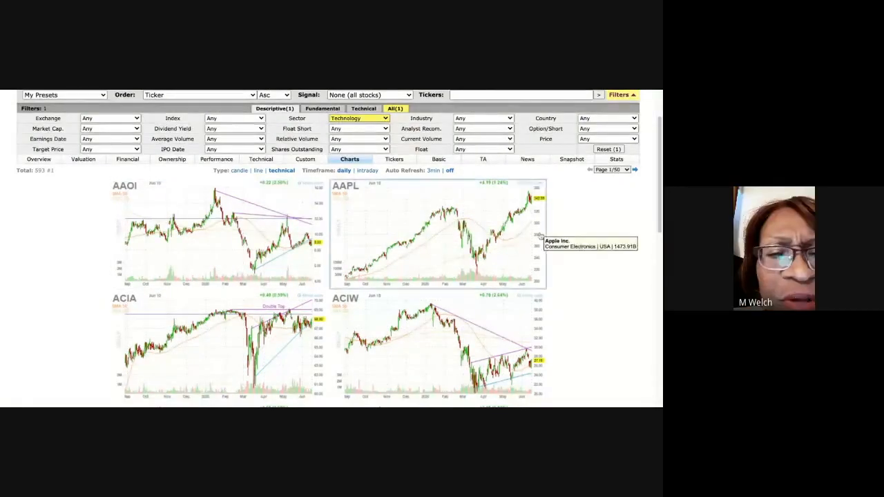
scroll(480, 195, "up", 2)
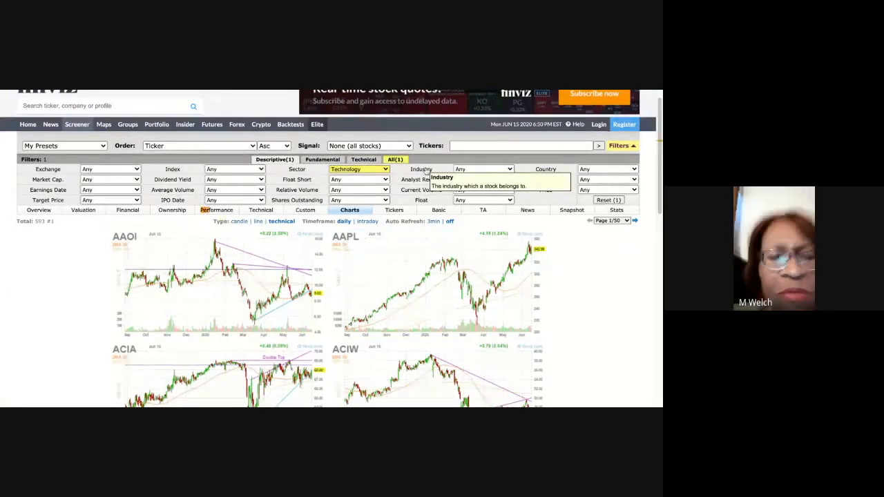
Show the Technology stocks in the Performance view and look over their returns, volatility and volume columns.
left_click(226, 211)
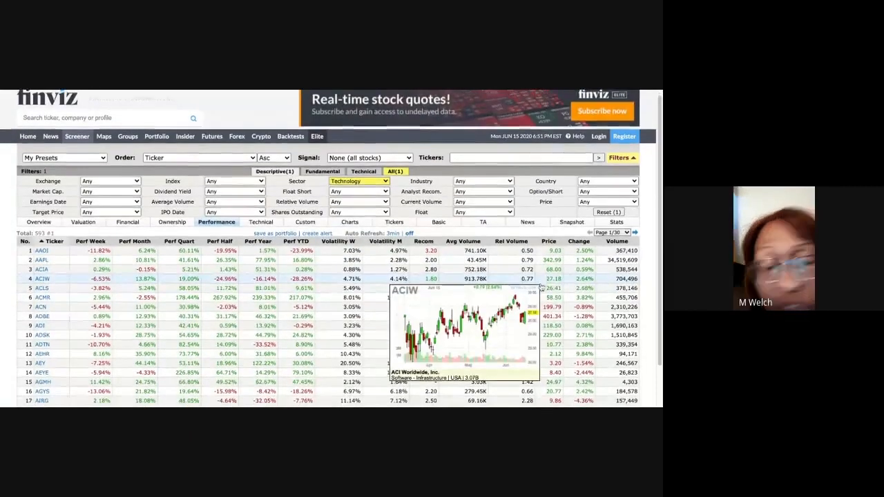
scroll(541, 288, "down", 2)
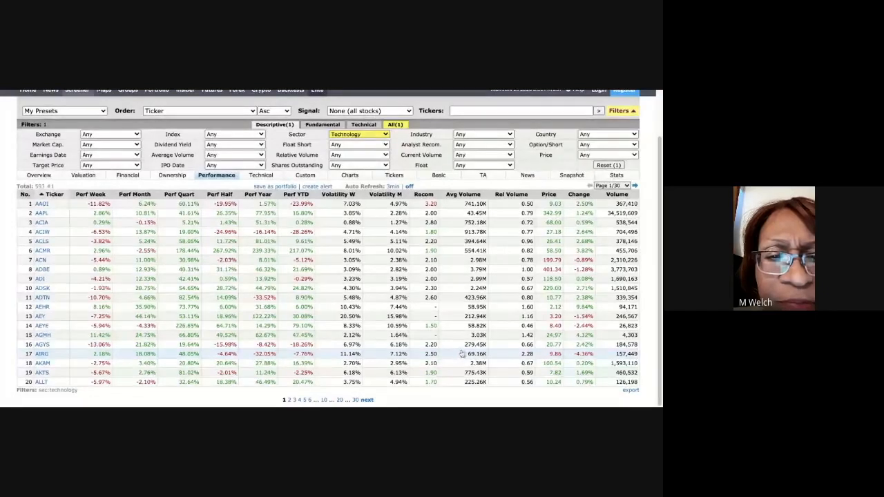
scroll(523, 237, "up", 1)
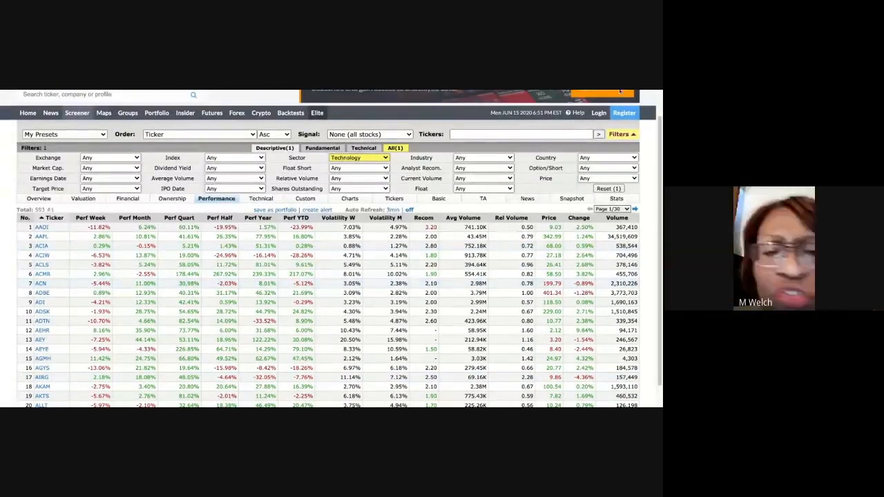
scroll(478, 213, "up", 1)
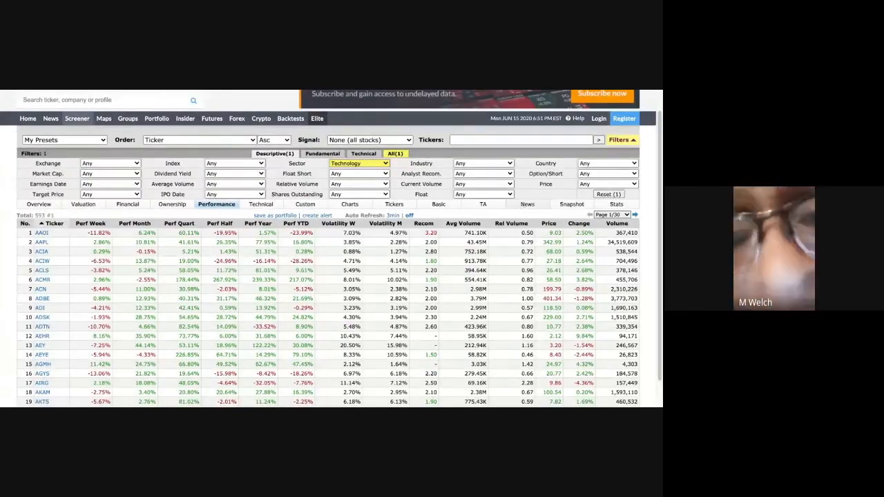
scroll(530, 194, "down", 1)
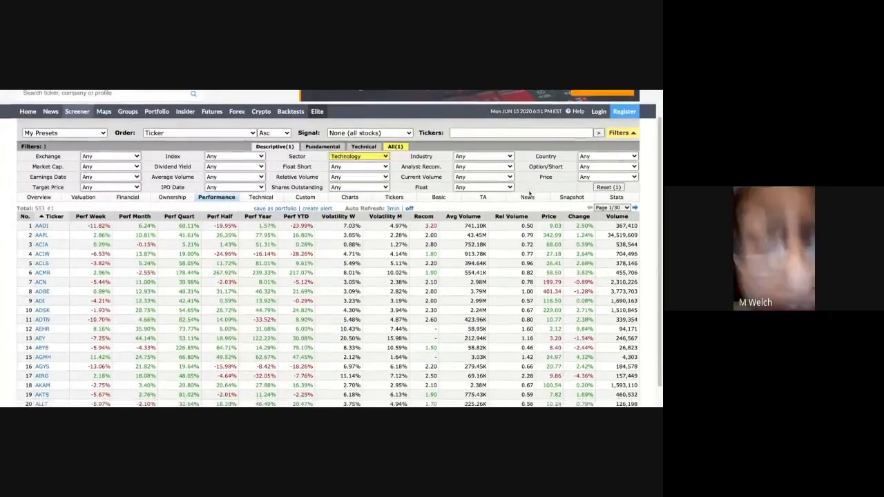
scroll(531, 194, "down", 1)
scroll(235, 113, "up", 1)
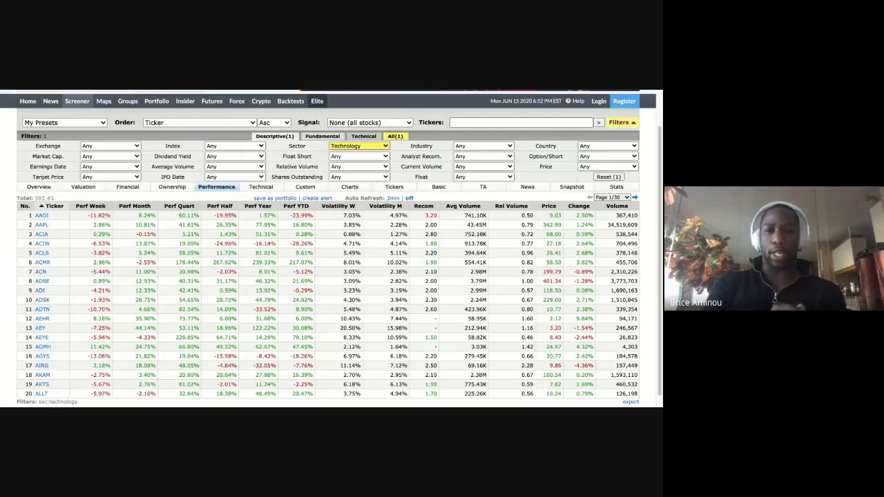
Show the technical filters for the Technology stocks and examine the RSI (14), 20-Day Simple Moving Average and Pattern choices.
left_click(362, 137)
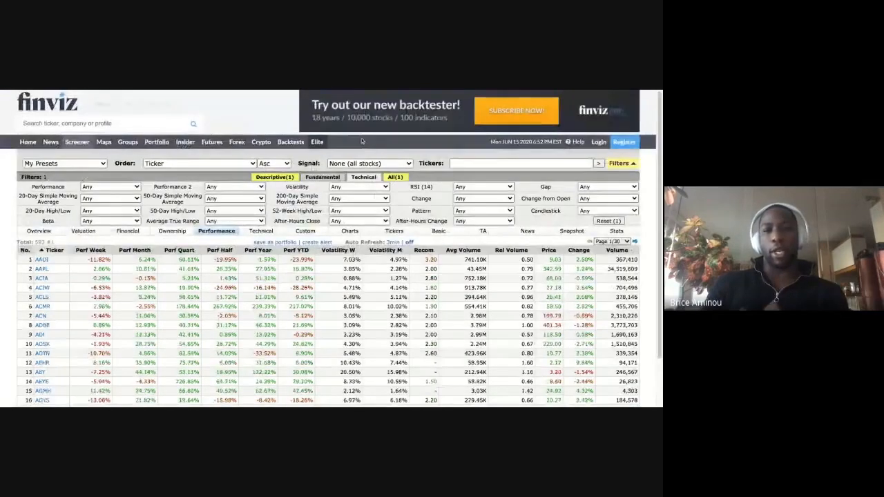
left_click(485, 187)
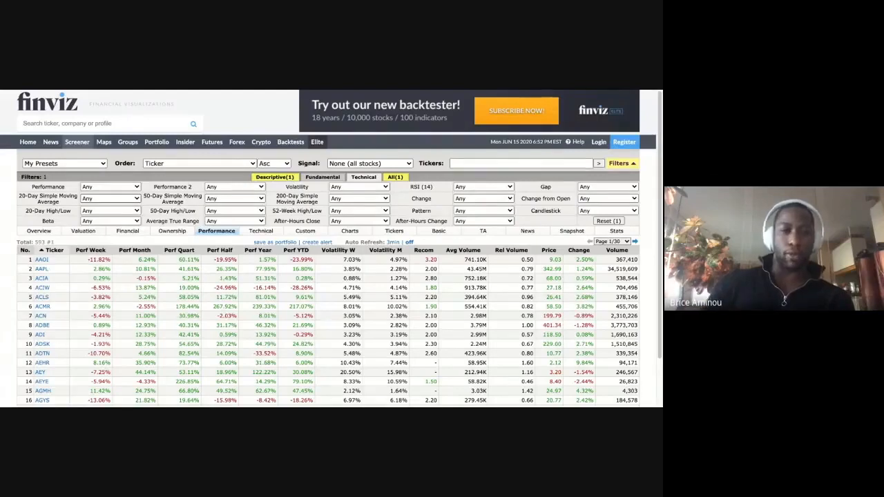
left_click(153, 181)
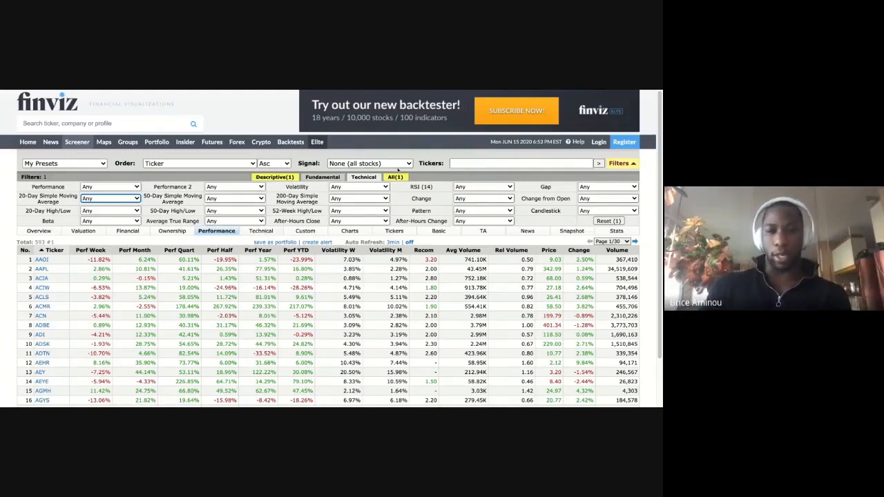
scroll(490, 207, "down", 1)
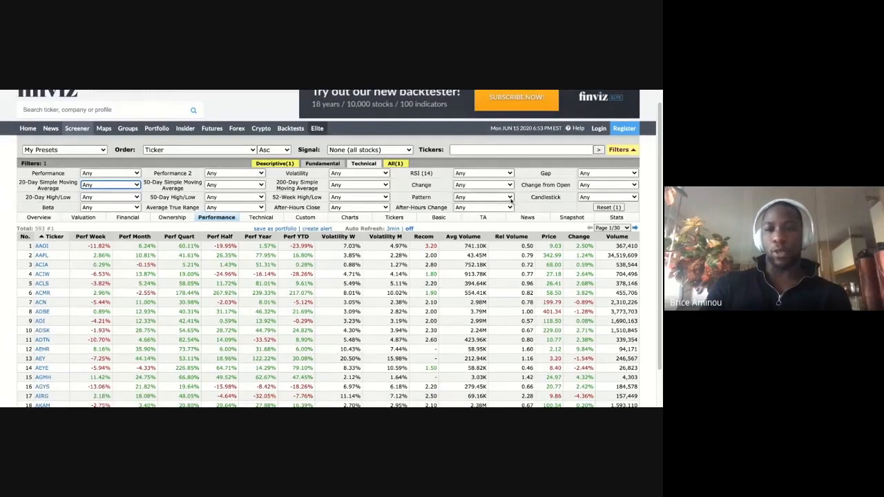
left_click(512, 199)
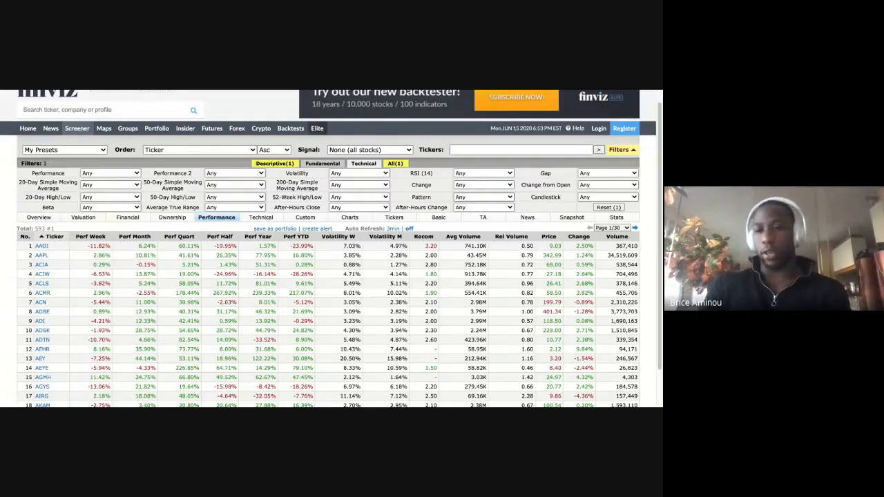
left_click(484, 198)
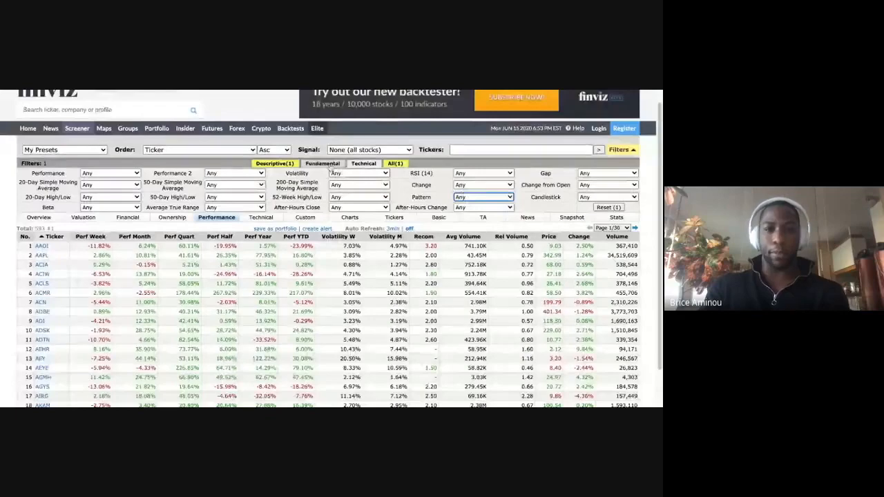
Look over the fundamental filters for the Technology stocks, then return to the technical filters and the performance table.
left_click(330, 165)
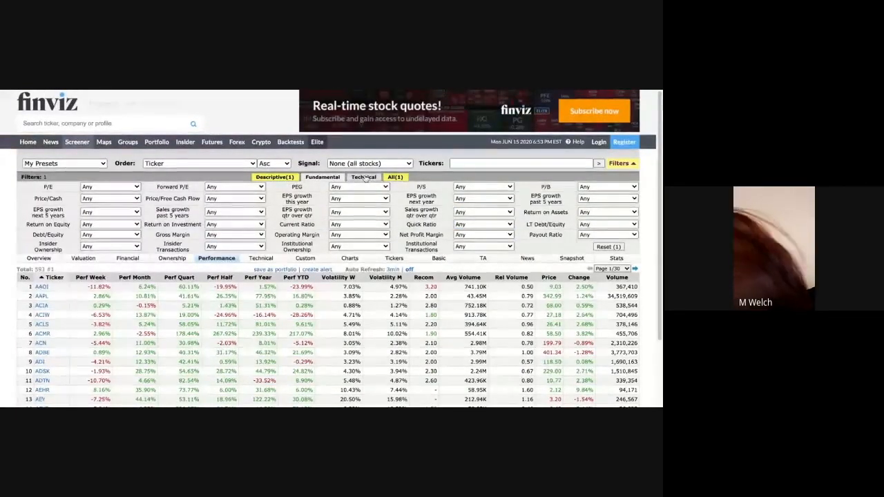
left_click(367, 179)
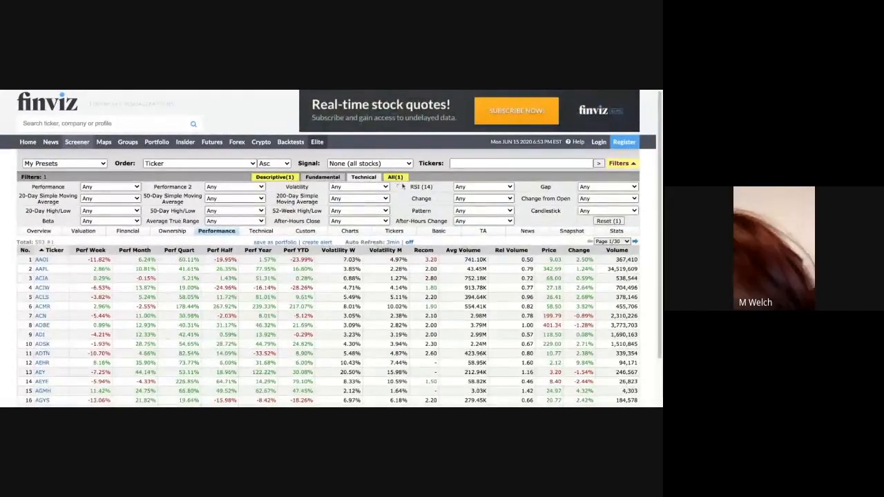
scroll(527, 210, "down", 1)
scroll(526, 210, "down", 1)
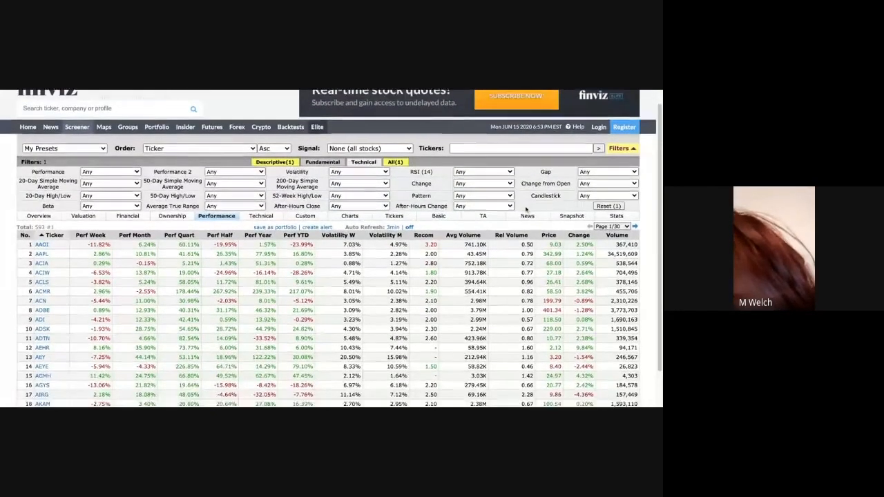
scroll(559, 220, "down", 1)
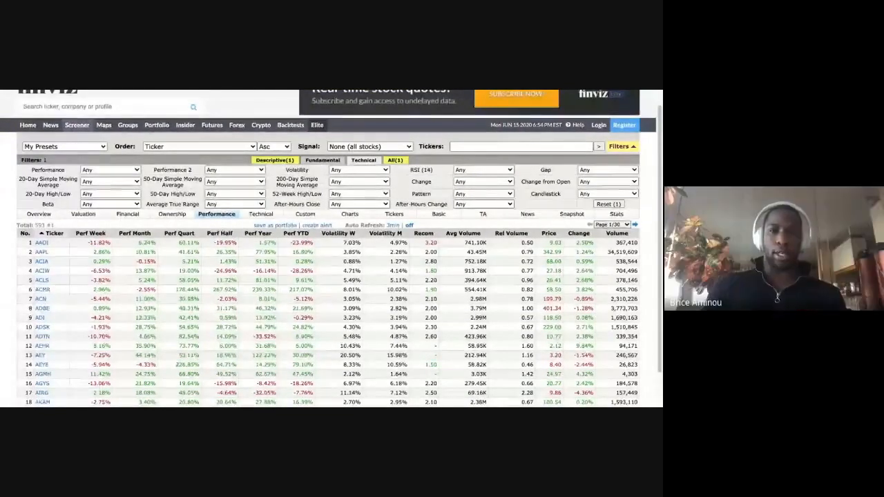
Filter the Technology stocks by the fundamental criterion EPS growth this year High (>25%) and look over the matching tickers.
left_click(319, 161)
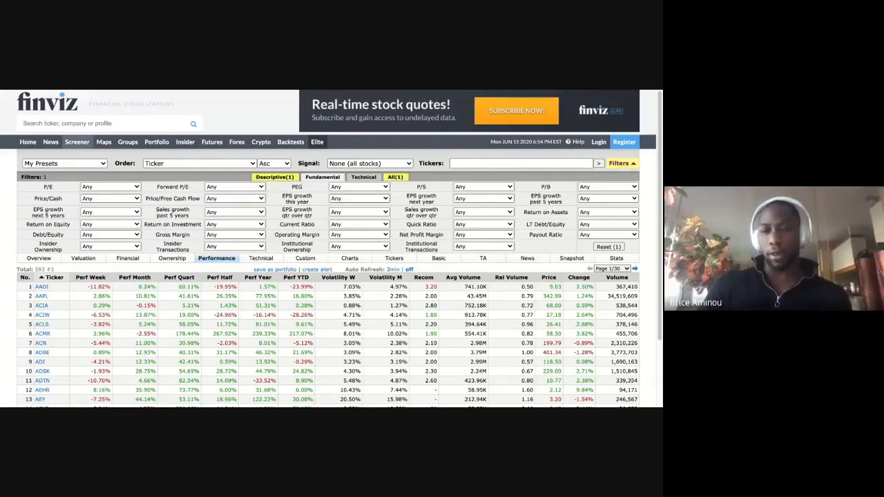
left_click(371, 234)
scroll(118, 300, "down", 2)
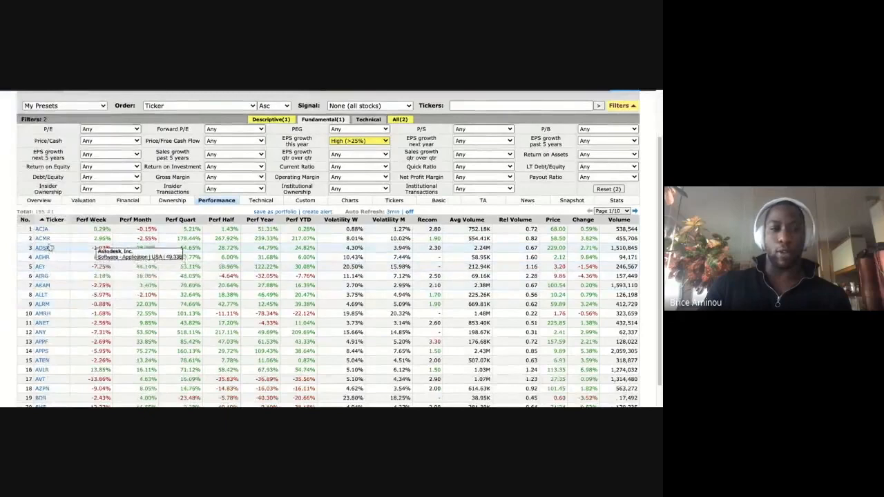
mouse_move(44, 249)
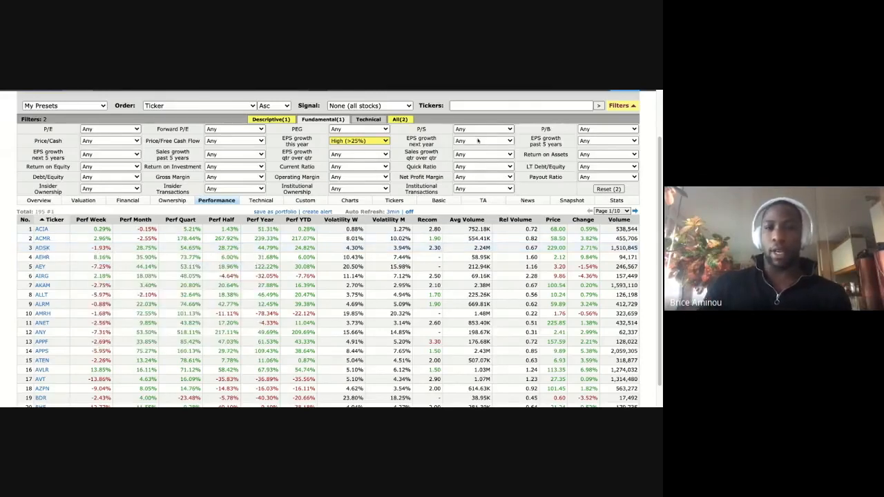
Examine the choices for EPS growth past 5 years and P/B, and read the explanation of the P/B ratio.
left_click(590, 141)
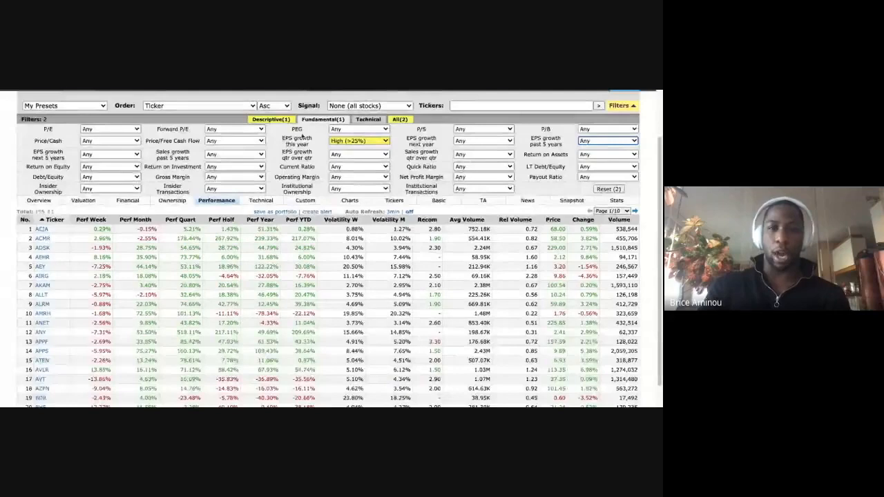
scroll(311, 147, "up", 1)
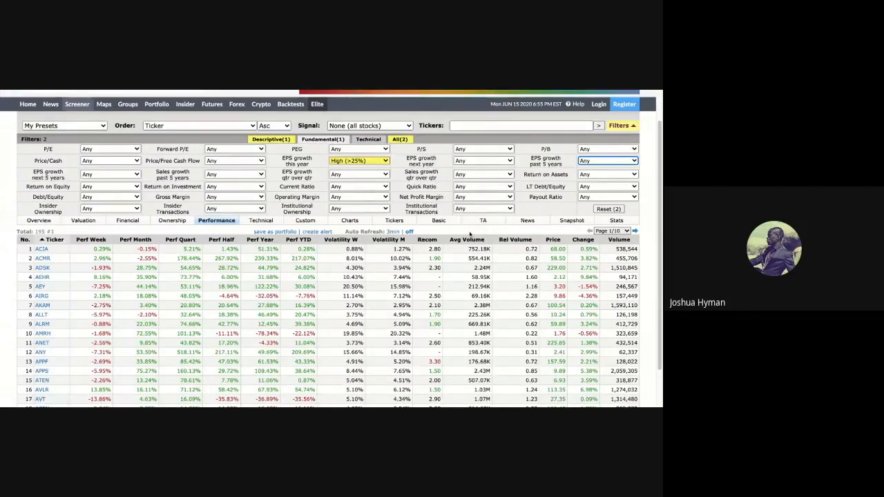
left_click(626, 150)
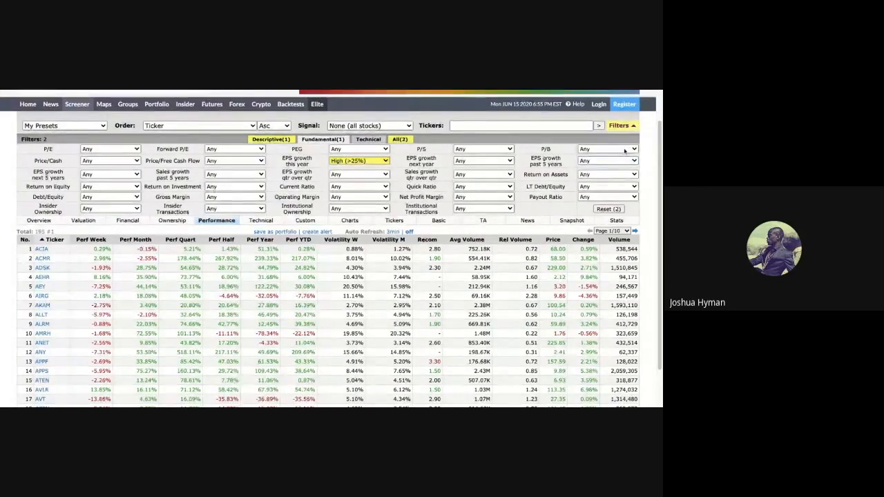
left_click(550, 154)
mouse_move(550, 152)
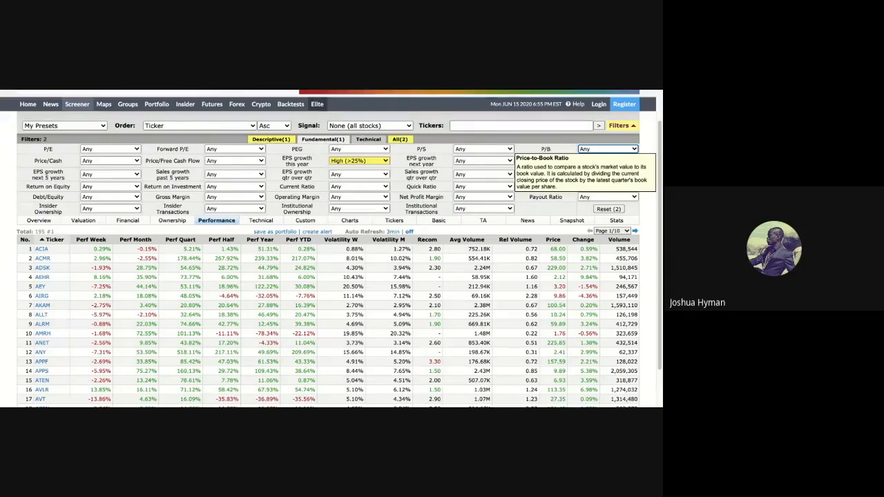
Restrict the screener to the ticker HTZ.
left_click(503, 125)
type("htz")
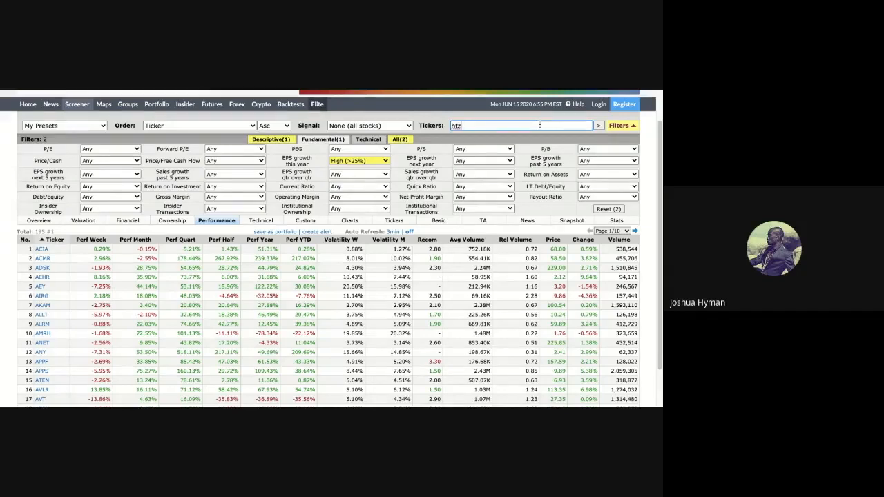
key("Return")
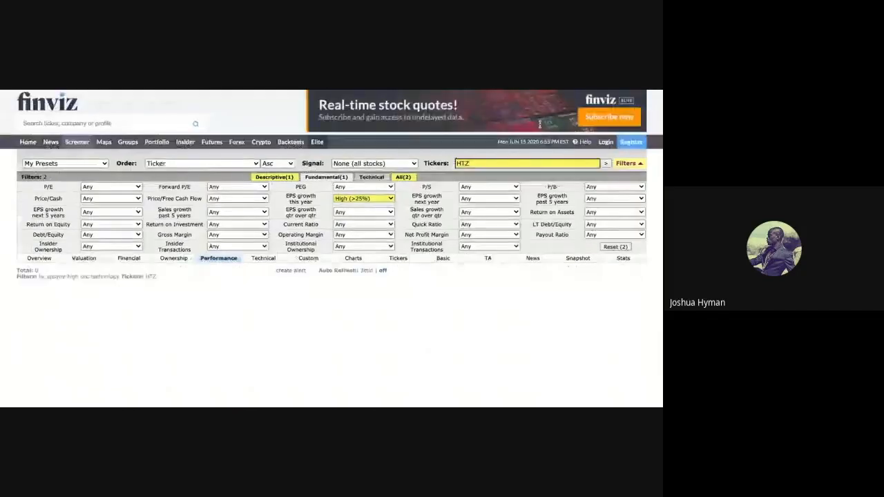
Clear the EPS growth this year and Sector filters by setting both to Any.
left_click(374, 198)
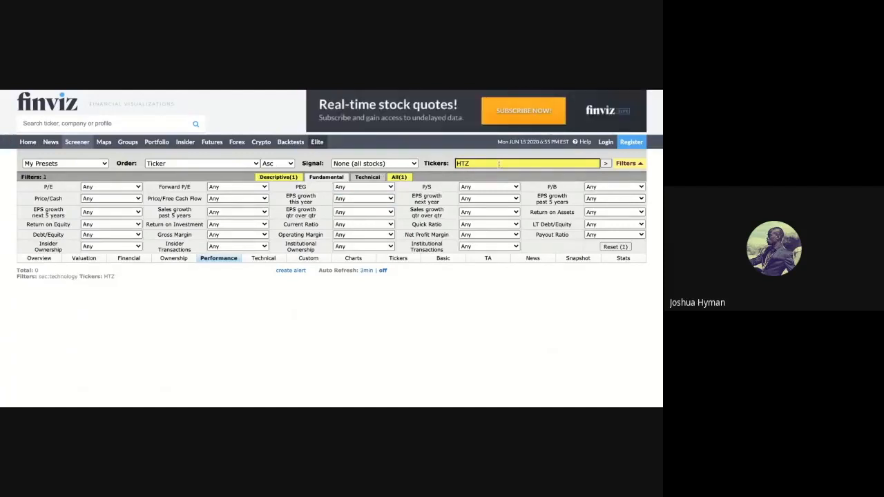
left_click(399, 176)
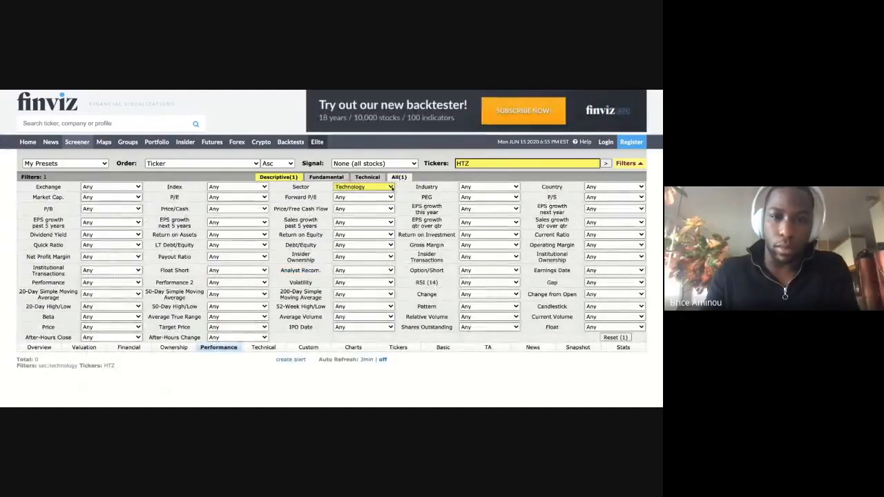
left_click(391, 188)
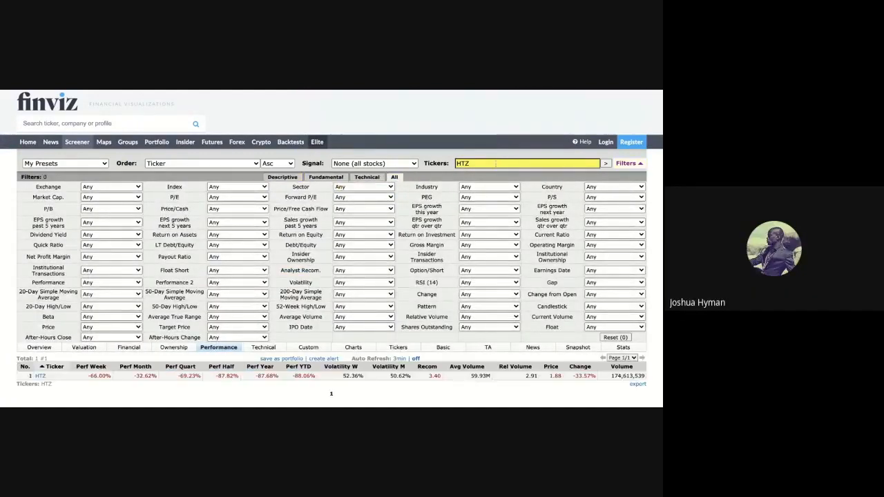
Open the HTZ stock page from the results and look over its daily chart, fundamentals and analyst ratings.
left_click(39, 376)
scroll(39, 376, "down", 1)
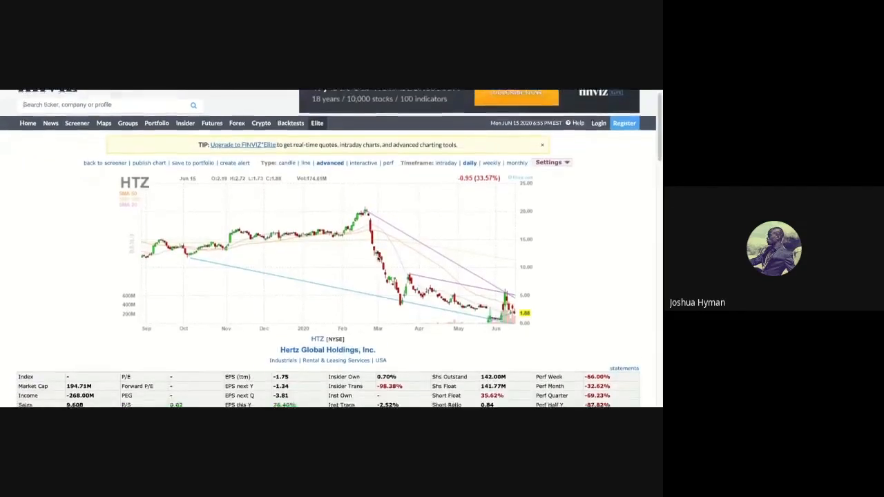
scroll(373, 283, "down", 3)
scroll(373, 283, "down", 3)
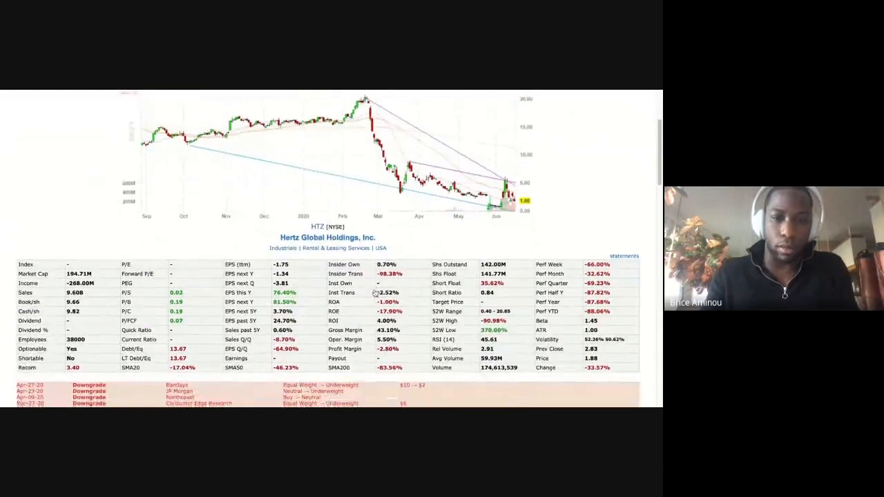
scroll(548, 322, "down", 1)
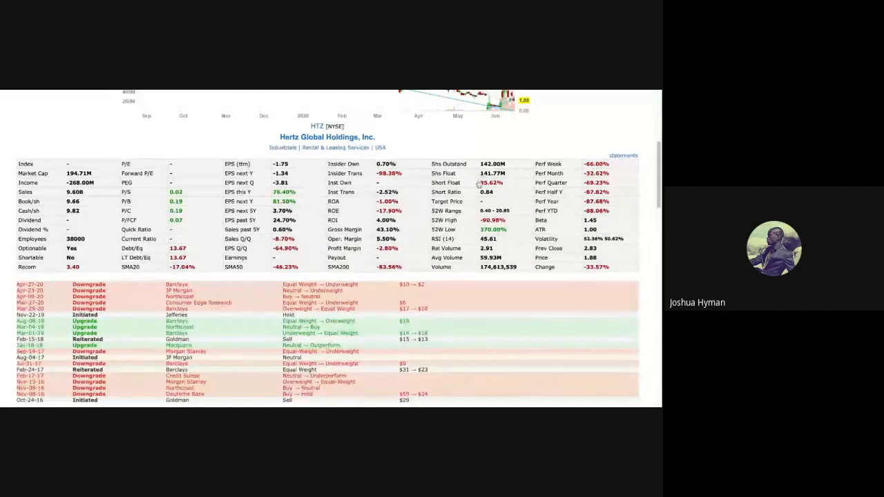
scroll(479, 184, "up", 5)
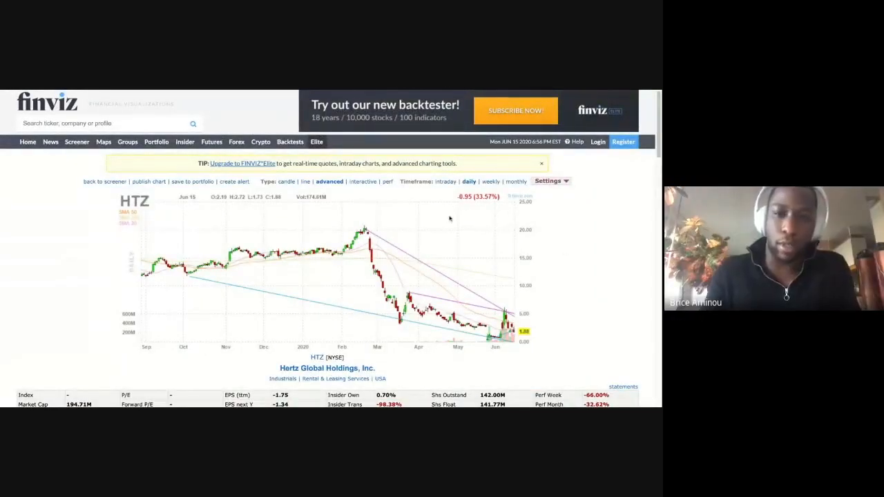
Examine the performance, average volume and volume figures in HTZ's fundamentals table alongside its chart.
scroll(573, 251, "down", 1)
scroll(573, 250, "down", 3)
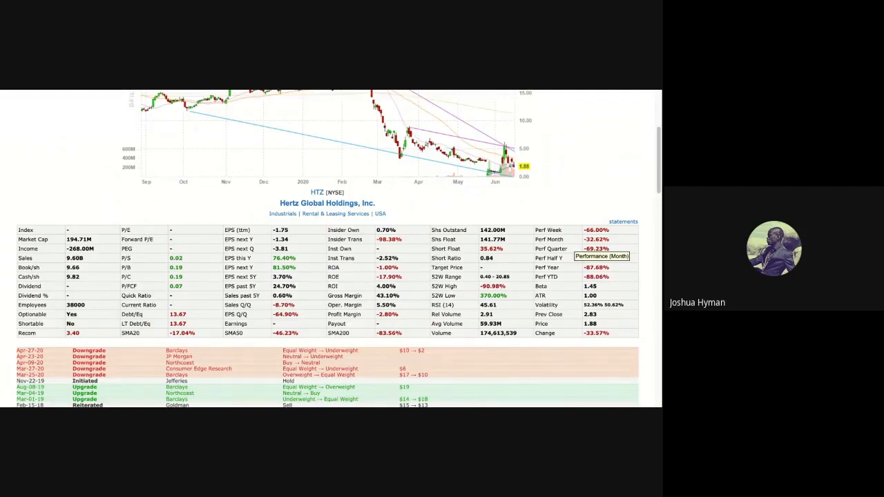
scroll(572, 250, "up", 2)
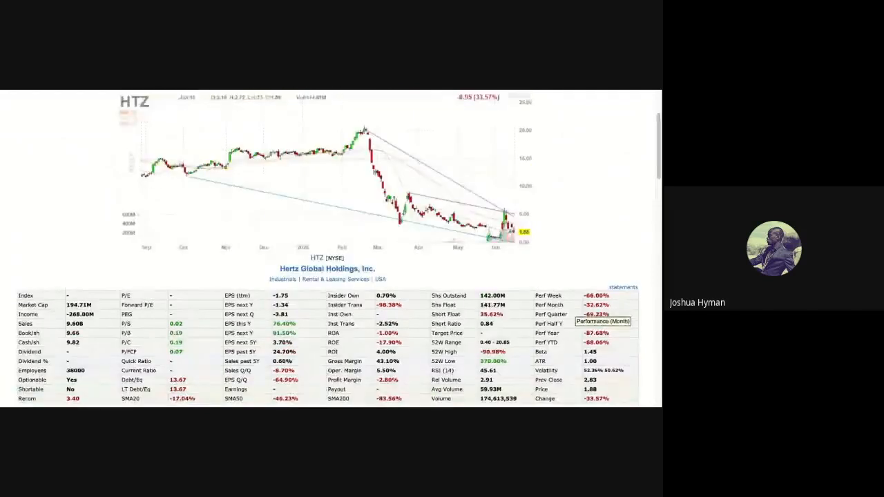
scroll(572, 250, "down", 1)
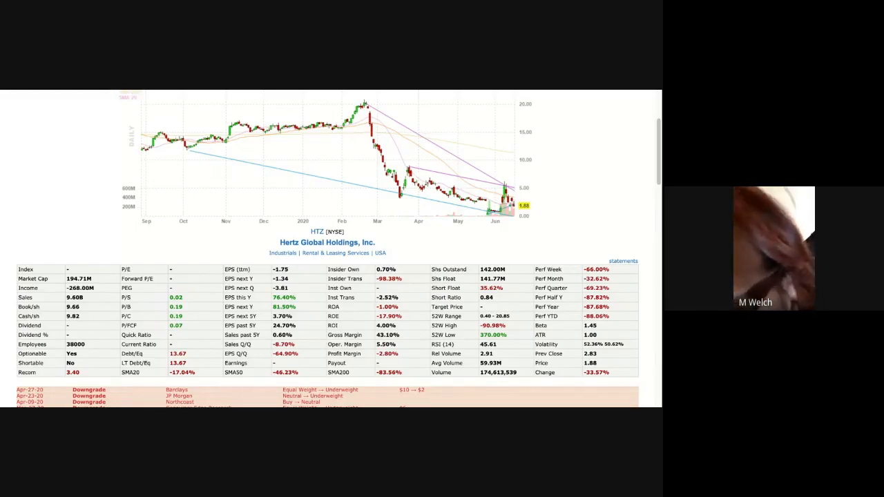
left_click_drag(496, 380, 515, 364)
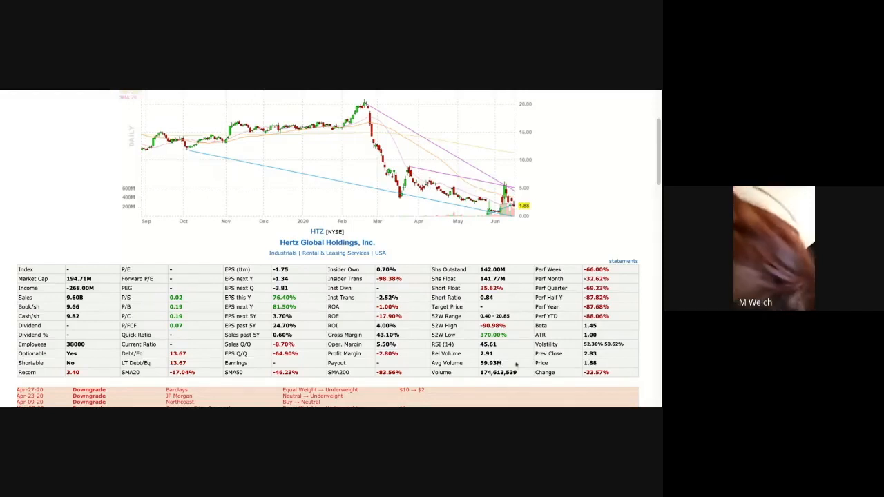
left_click(515, 365)
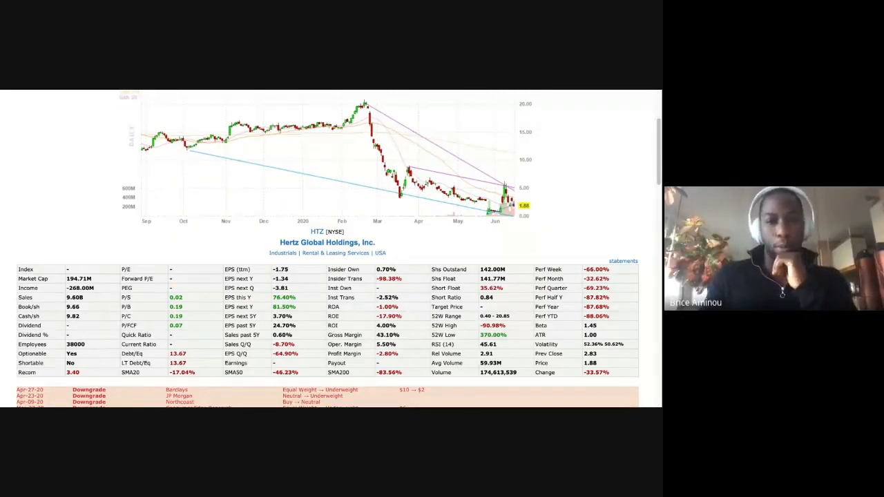
scroll(456, 230, "up", 2)
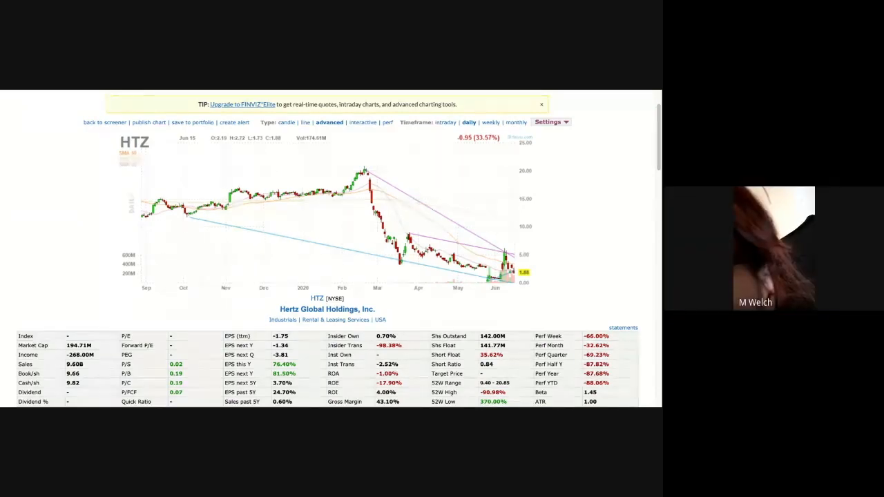
scroll(329, 249, "down", 1)
scroll(329, 248, "down", 2)
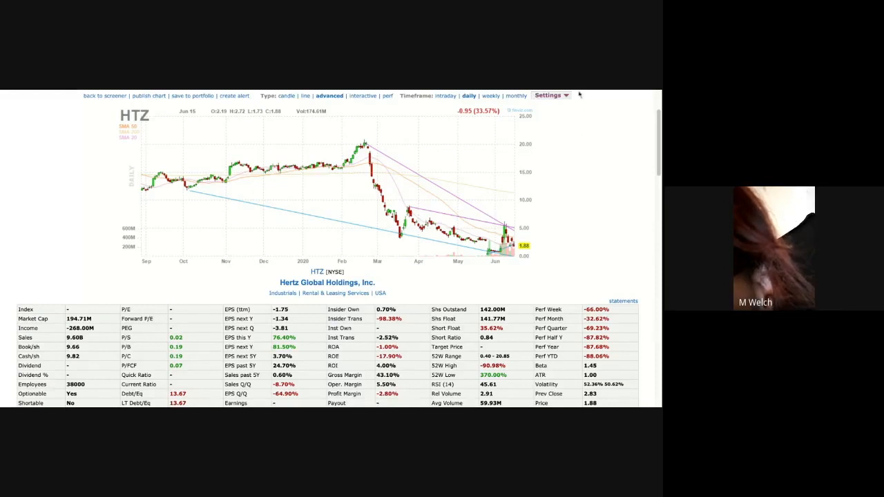
scroll(568, 166, "up", 1)
scroll(569, 166, "up", 1)
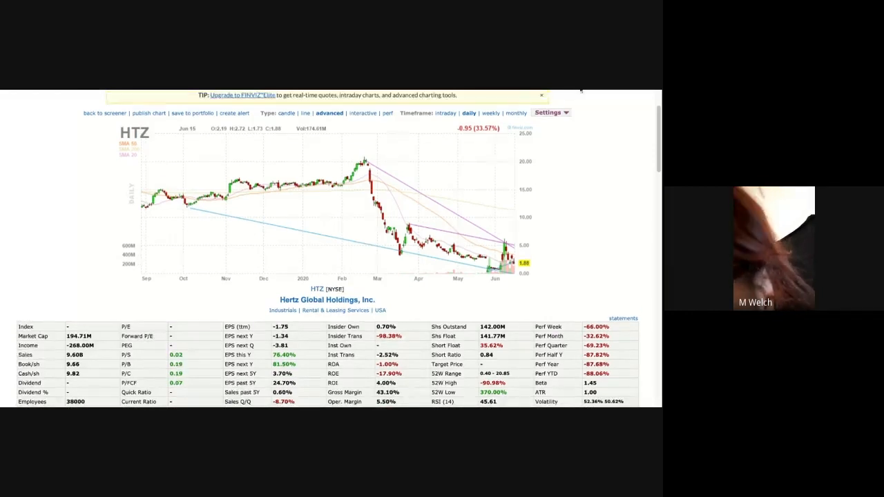